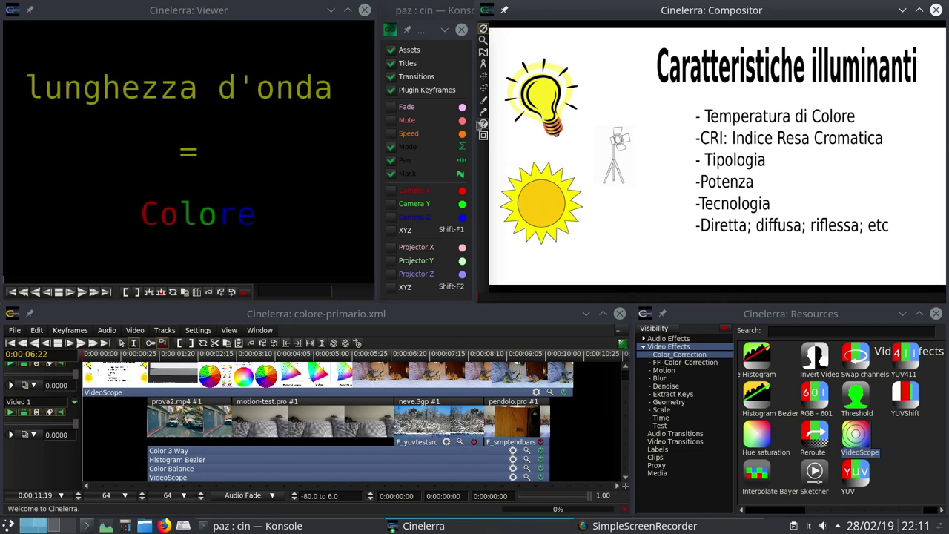
# - Return the playhead to the start of the timeline to show the illuminant characteristics slide
pyautogui.click(360, 84)
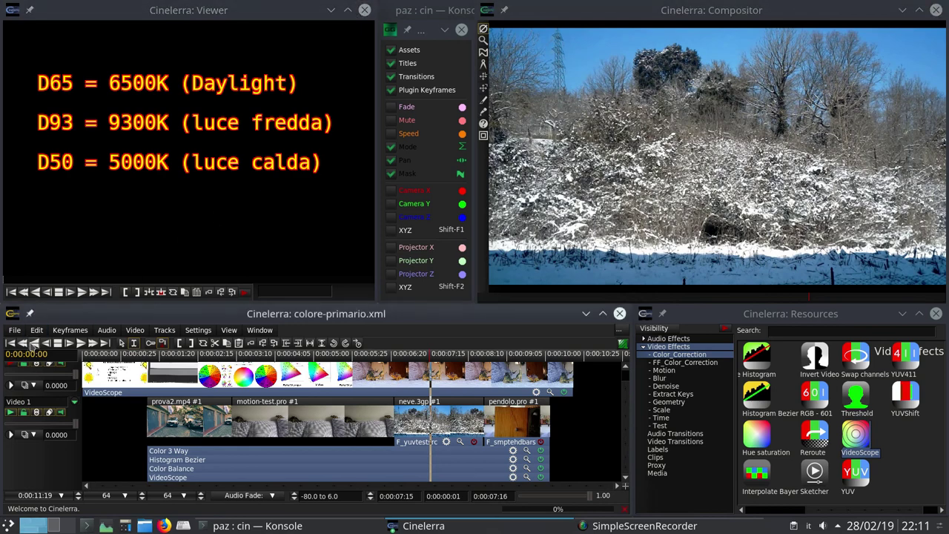
pyautogui.click(11, 364)
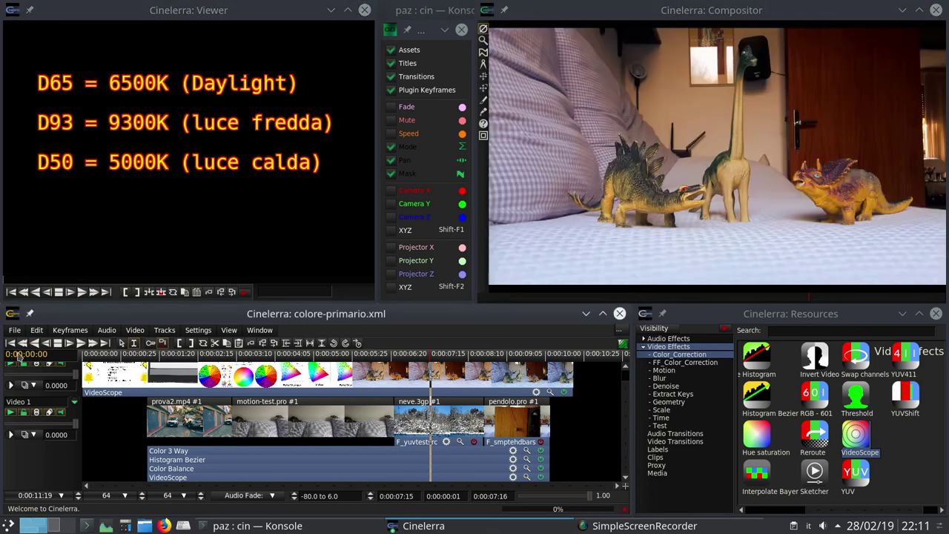
pyautogui.click(11, 342)
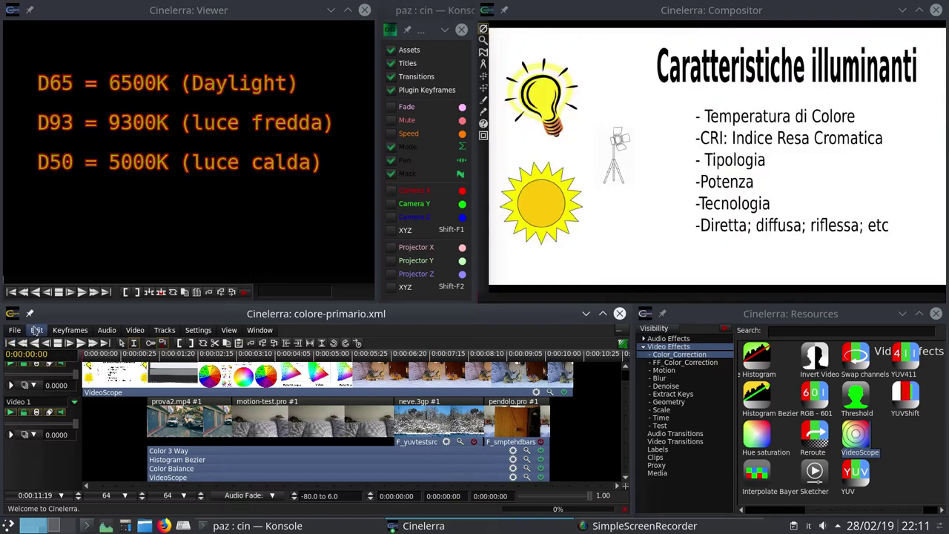
pyautogui.click(185, 238)
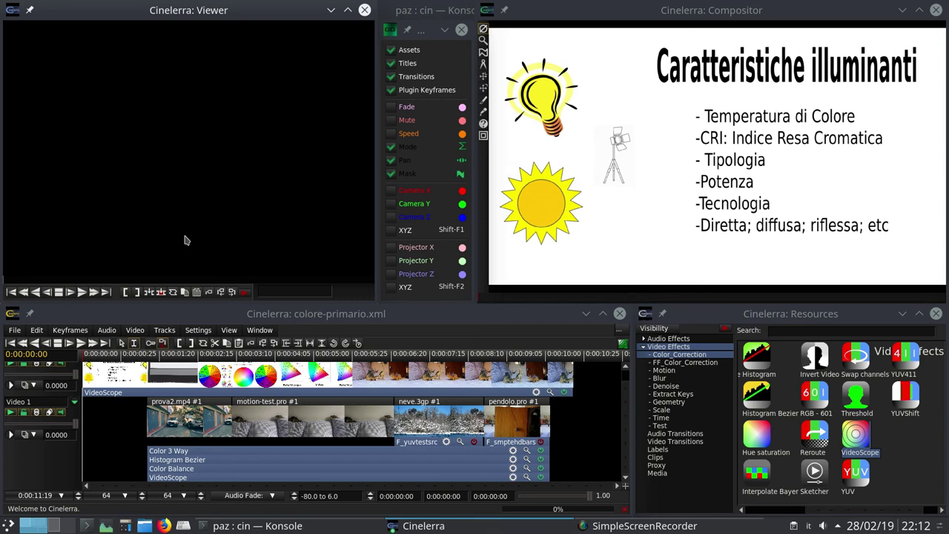
pyautogui.click(583, 210)
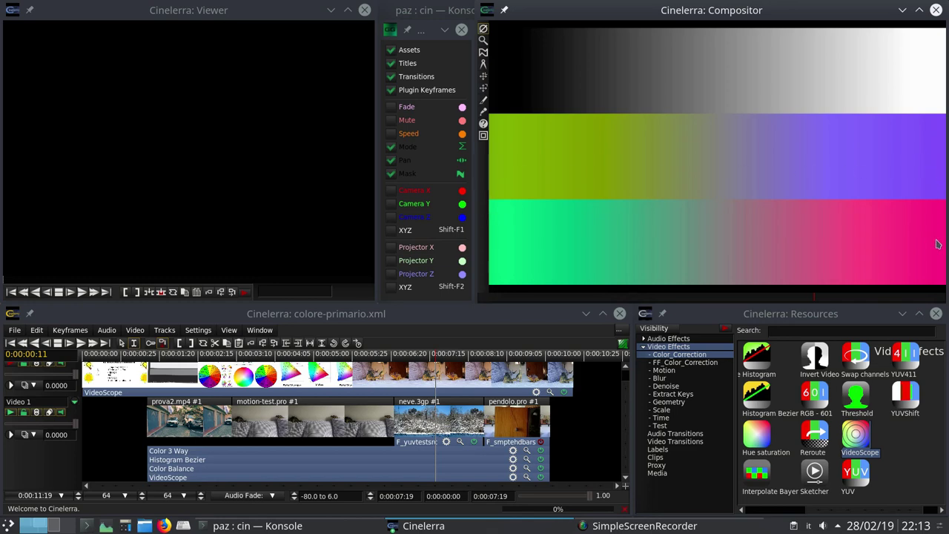
# - Examine the gray scale card clip in the Video 2 VideoScope as a luma waveform and an RGB parade, and close the scope
pyautogui.click(241, 419)
pyautogui.moveTo(245, 375); pyautogui.dragTo(242, 375)
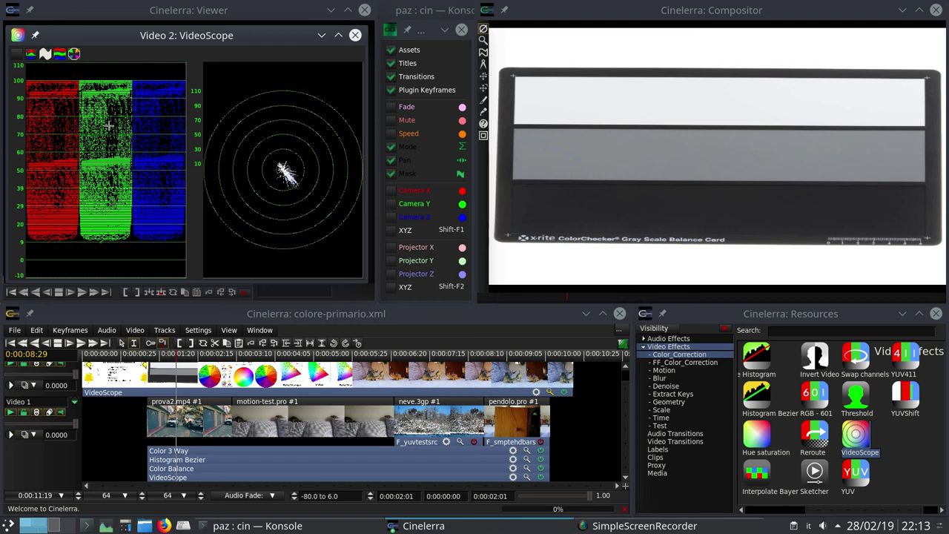
pyautogui.click(45, 53)
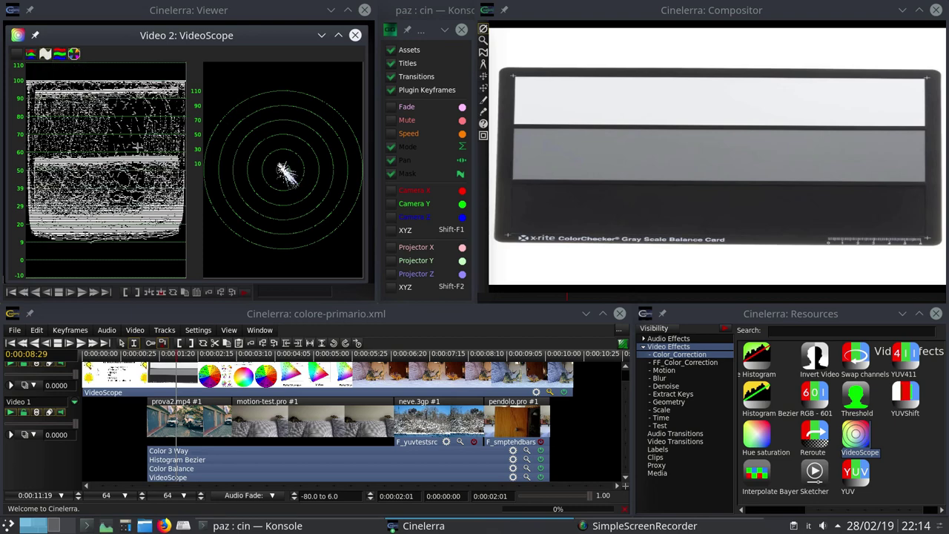
pyautogui.click(61, 54)
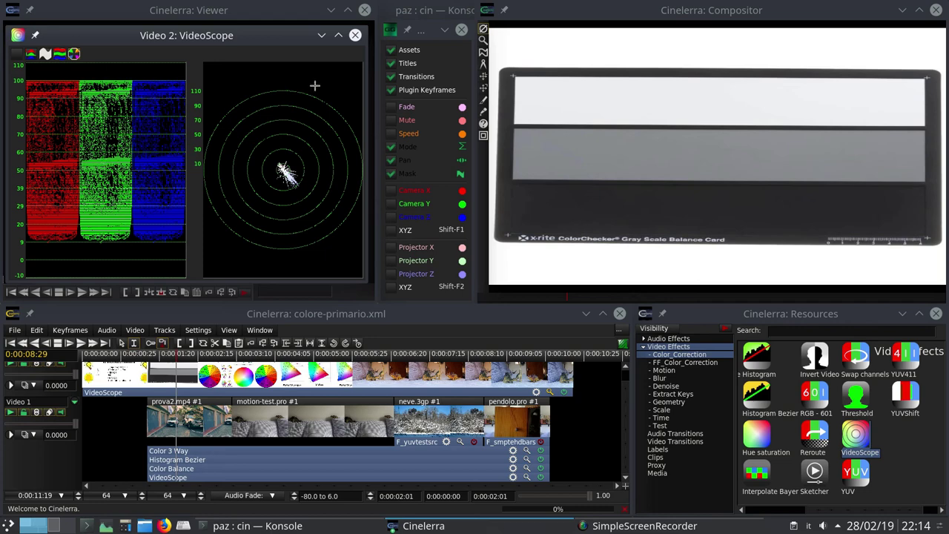
pyautogui.hotkey('alt', 'F4')
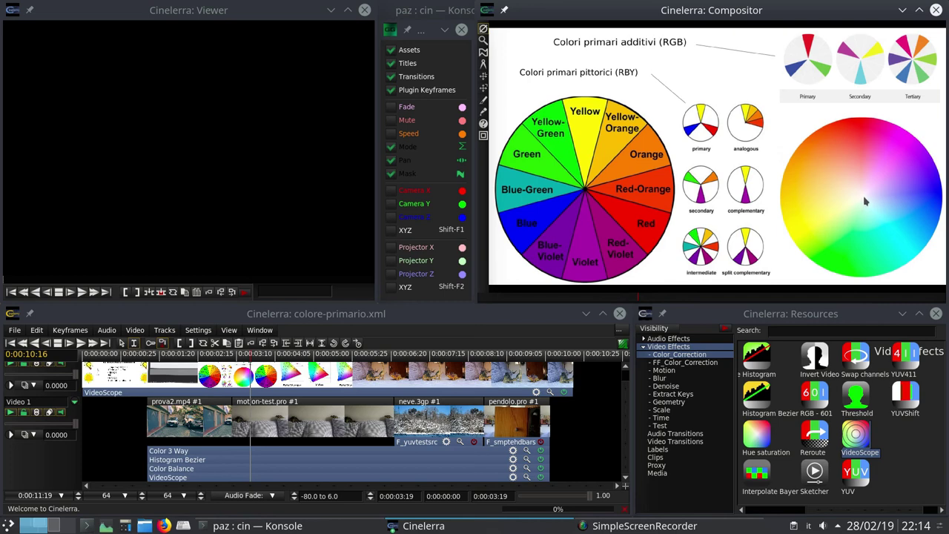
# - Show the photo/print and video colour gamut diagrams at 0:00:04:28, examine them in the Video 2 VideoScope, and close the scope
pyautogui.click(311, 367)
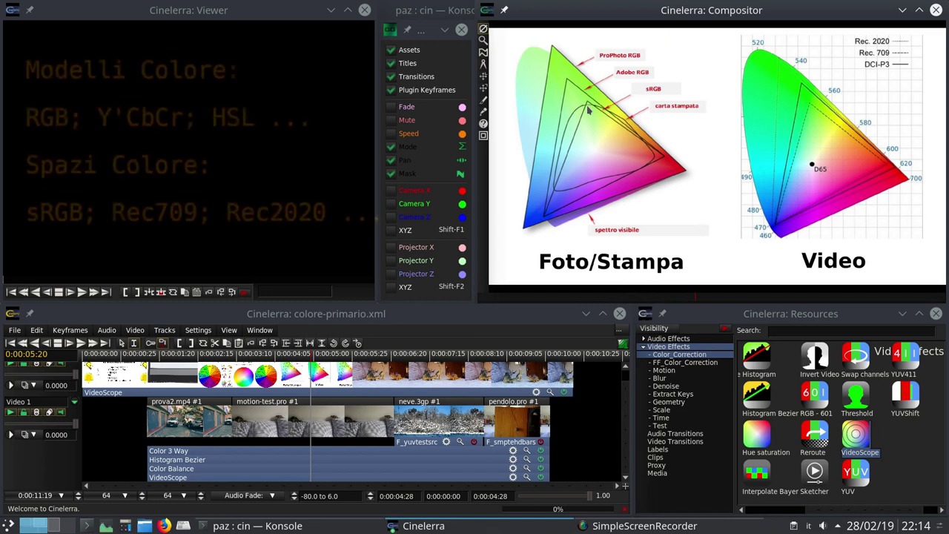
pyautogui.click(323, 60)
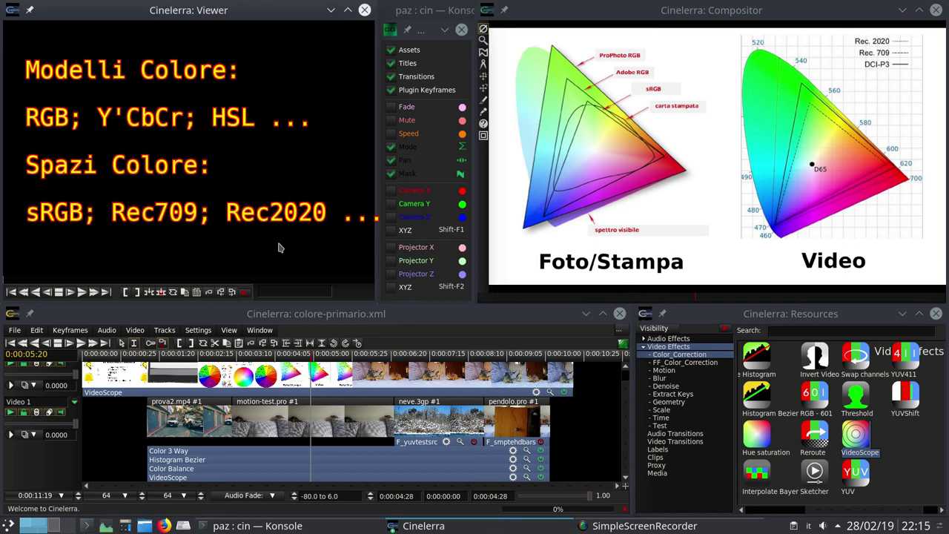
pyautogui.click(767, 144)
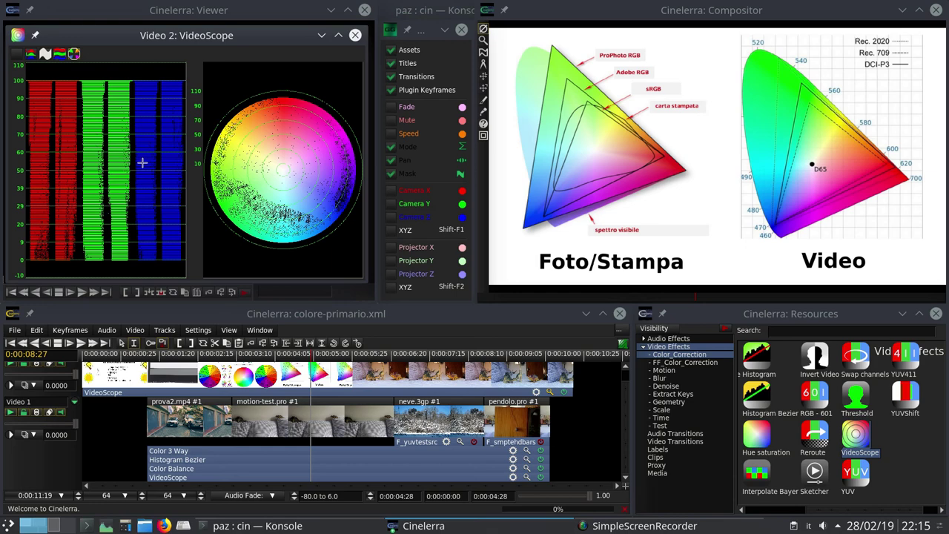
pyautogui.click(355, 35)
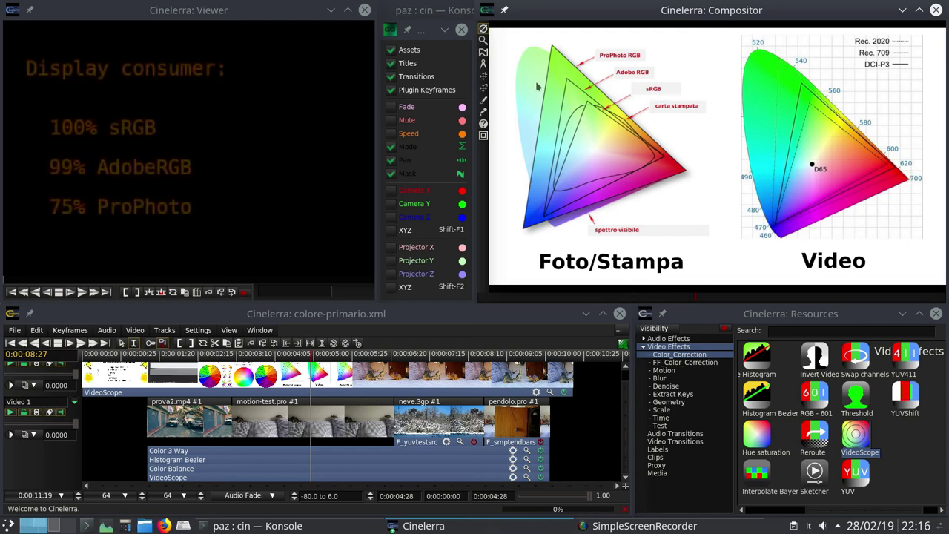
pyautogui.click(331, 74)
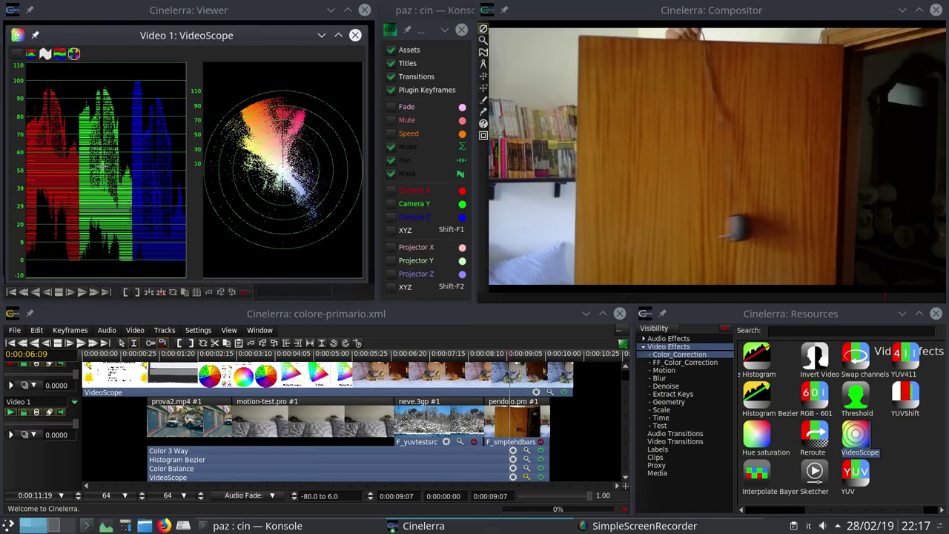
# - Compare the luma waveform, RGB parade and histogram of the pendolo.pro clip in the Video 1 VideoScope, leaving the RGB parade and vectorscope displayed
pyautogui.click(45, 54)
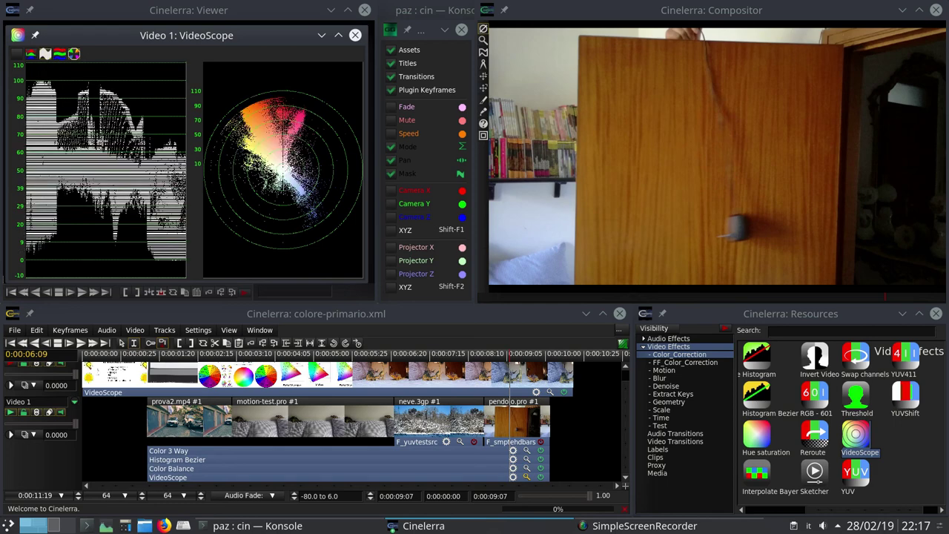
pyautogui.click(60, 54)
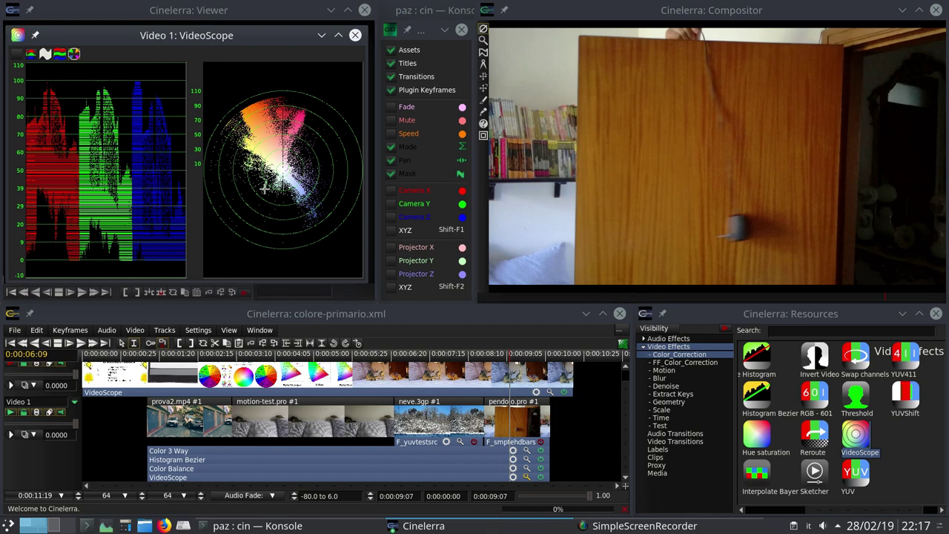
pyautogui.click(31, 53)
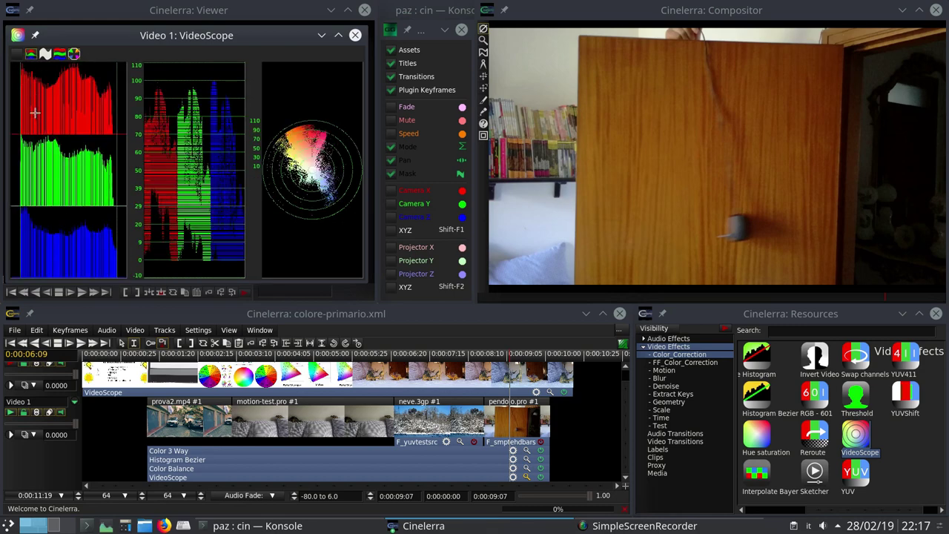
pyautogui.click(30, 55)
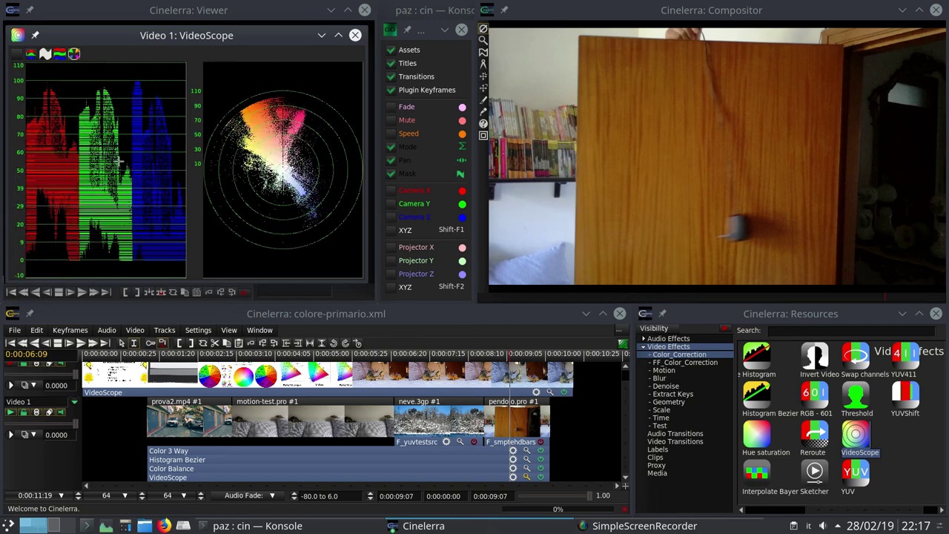
# - Probe the red channel's level in the RGB parade, and compare the scopes of the prova2.mp4 and pendolo.pro clips
pyautogui.click(77, 136)
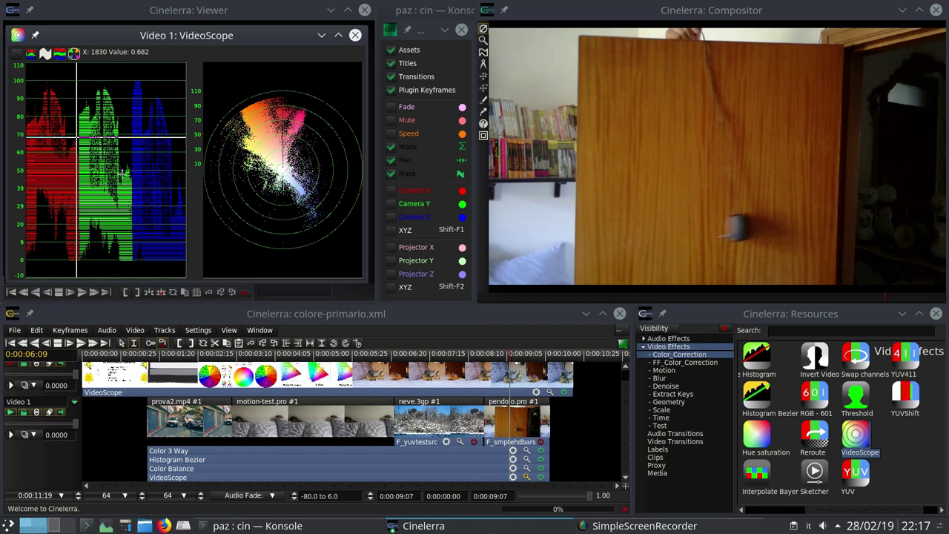
pyautogui.moveTo(77, 140)
pyautogui.mouseDown()
pyautogui.moveTo(154, 169)
pyautogui.moveTo(73, 139)
pyautogui.mouseUp()
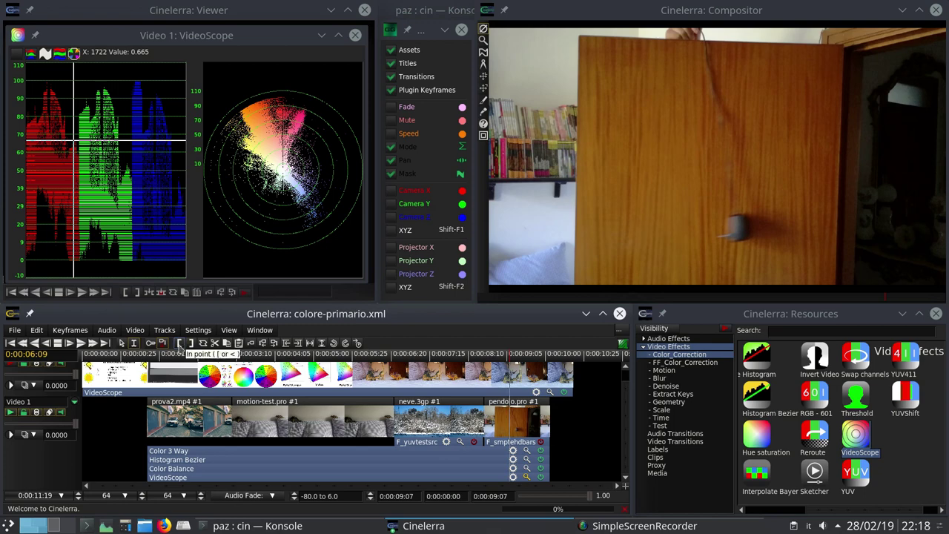
pyautogui.click(97, 353)
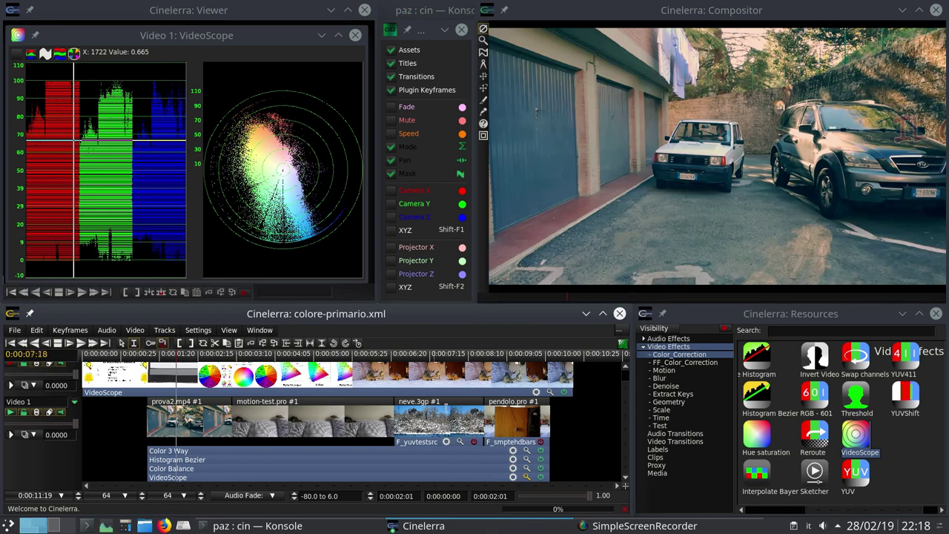
pyautogui.click(509, 413)
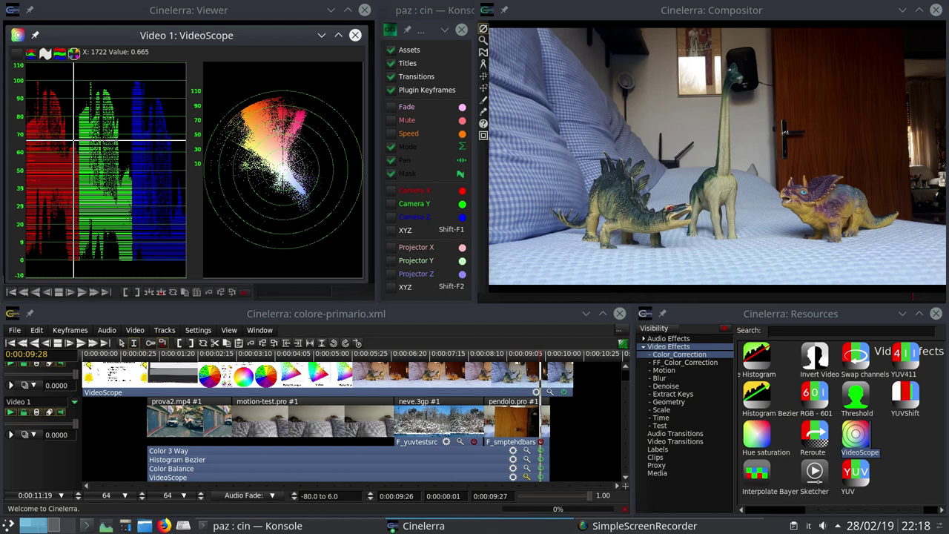
# - Probe hue and saturation at several points of the vectorscope, from its centre out to the outer rings
pyautogui.click(279, 130)
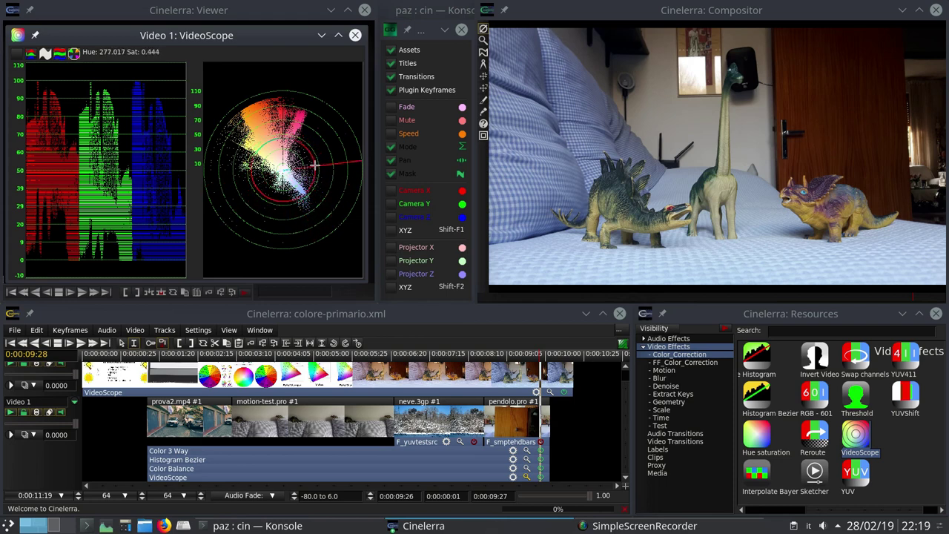
pyautogui.moveTo(311, 149)
pyautogui.mouseDown()
pyautogui.moveTo(315, 174)
pyautogui.moveTo(296, 194)
pyautogui.moveTo(252, 185)
pyautogui.moveTo(263, 152)
pyautogui.moveTo(297, 145)
pyautogui.moveTo(318, 129)
pyautogui.moveTo(311, 123)
pyautogui.moveTo(309, 139)
pyautogui.moveTo(326, 128)
pyautogui.moveTo(273, 187)
pyautogui.moveTo(283, 173)
pyautogui.moveTo(290, 253)
pyautogui.mouseUp()
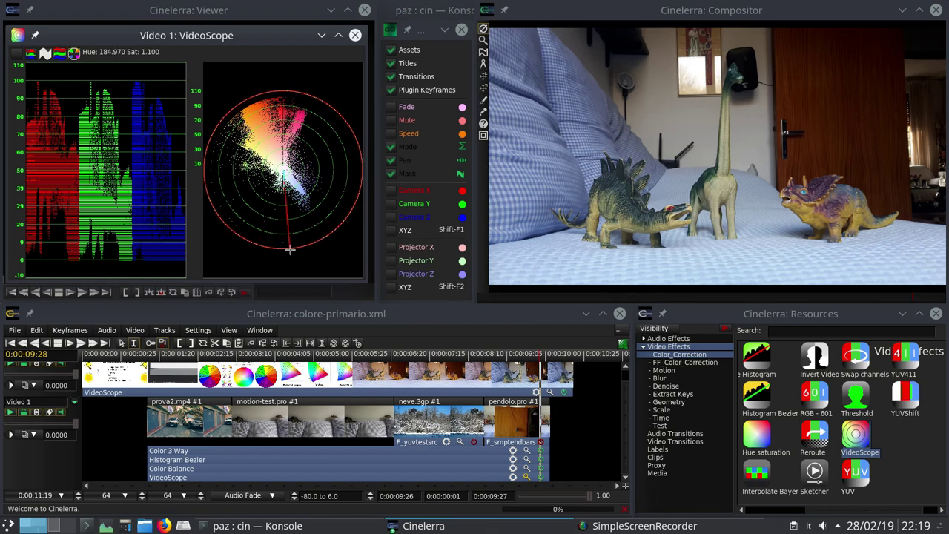
pyautogui.moveTo(290, 249); pyautogui.dragTo(287, 241)
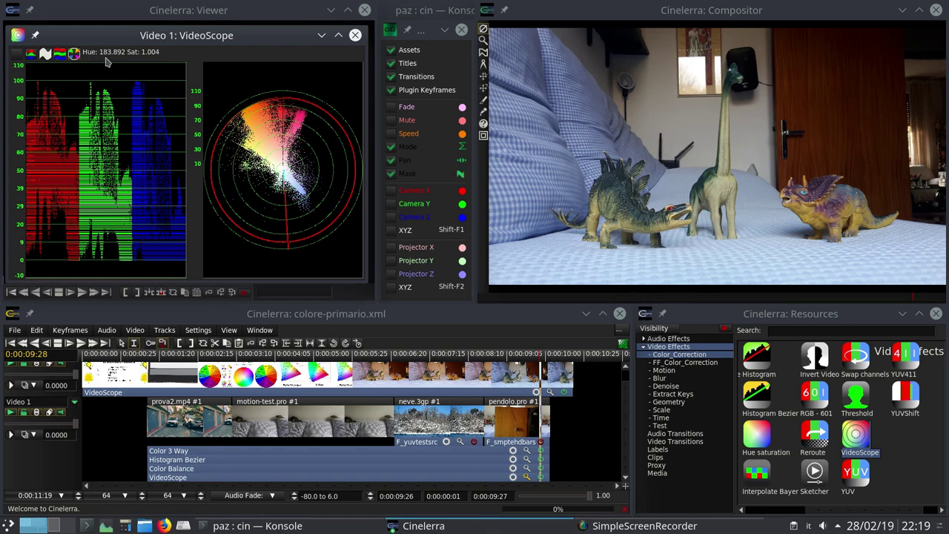
pyautogui.moveTo(278, 172)
pyautogui.mouseDown()
pyautogui.moveTo(263, 219)
pyautogui.moveTo(300, 118)
pyautogui.moveTo(288, 203)
pyautogui.moveTo(282, 160)
pyautogui.moveTo(291, 132)
pyautogui.moveTo(276, 184)
pyautogui.moveTo(287, 152)
pyautogui.moveTo(310, 157)
pyautogui.moveTo(296, 181)
pyautogui.moveTo(280, 152)
pyautogui.moveTo(300, 129)
pyautogui.moveTo(292, 135)
pyautogui.moveTo(271, 119)
pyautogui.moveTo(260, 126)
pyautogui.moveTo(252, 166)
pyautogui.moveTo(309, 189)
pyautogui.moveTo(308, 104)
pyautogui.moveTo(355, 174)
pyautogui.moveTo(331, 231)
pyautogui.moveTo(348, 212)
pyautogui.mouseUp()
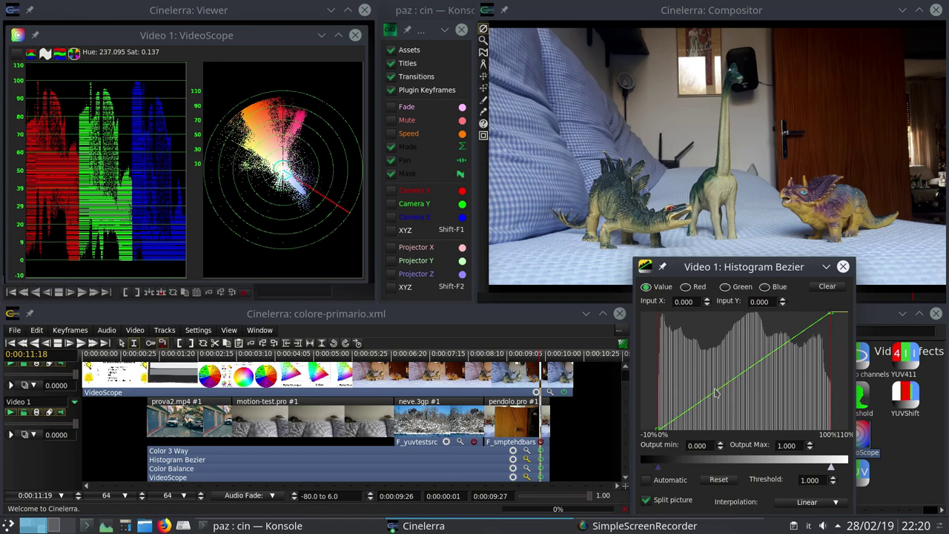
# - Examine the Red, Green, Blue and Value channels of the Histogram Bezier effect on Video 1
pyautogui.click(685, 288)
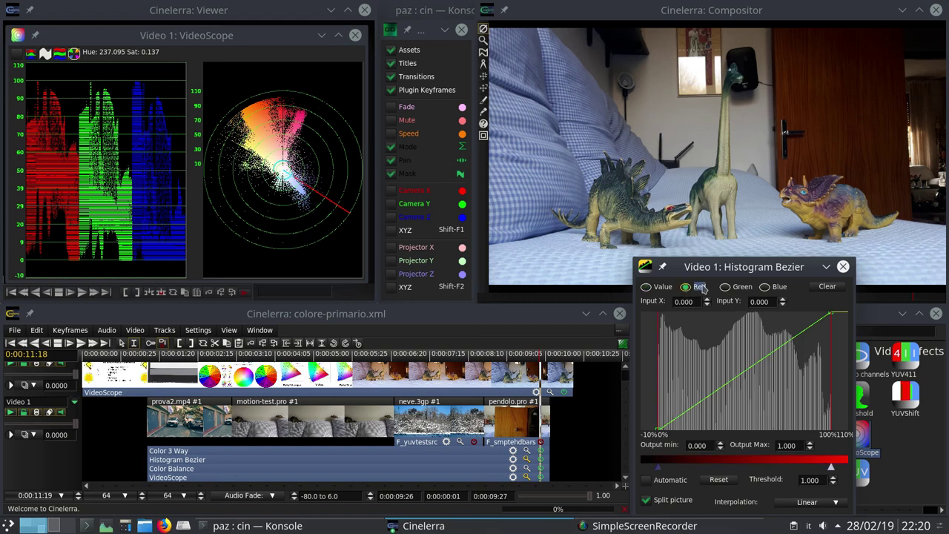
pyautogui.click(764, 287)
pyautogui.click(724, 287)
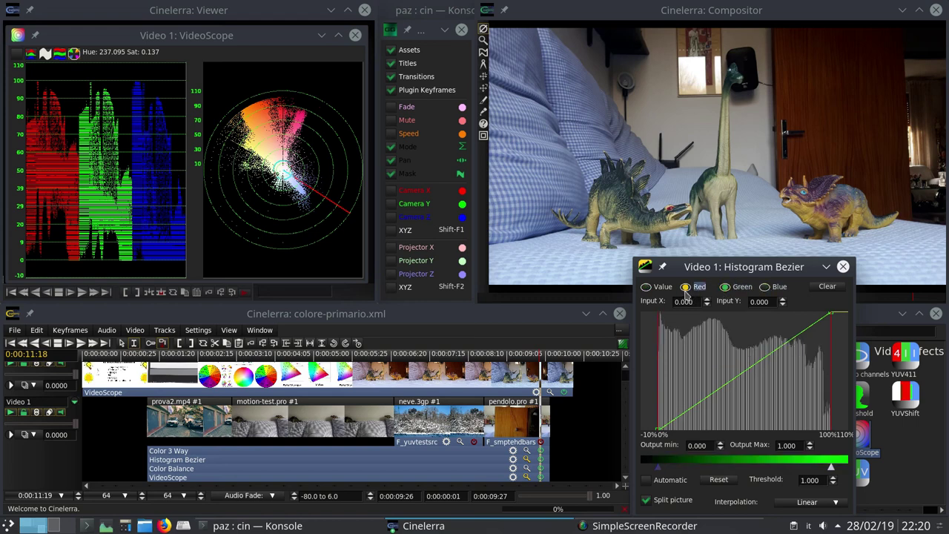
pyautogui.click(686, 287)
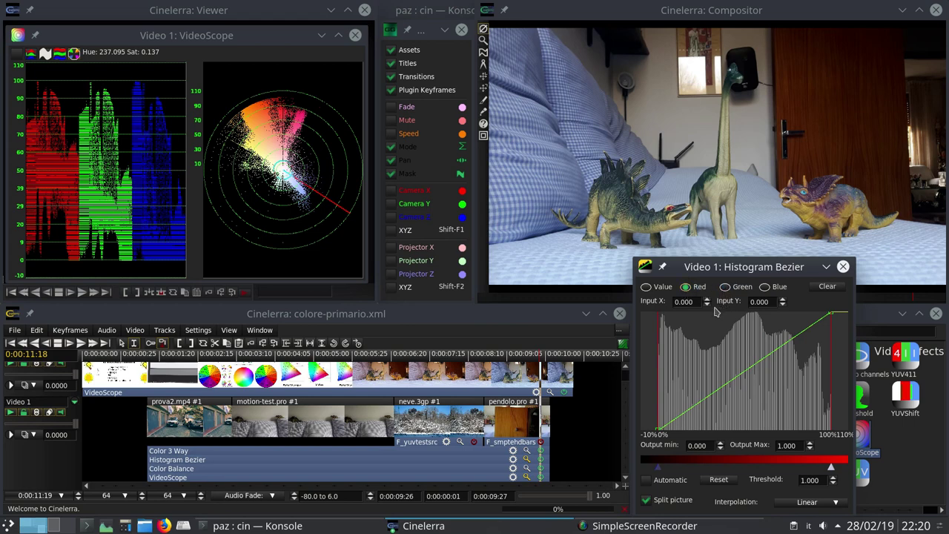
pyautogui.click(646, 288)
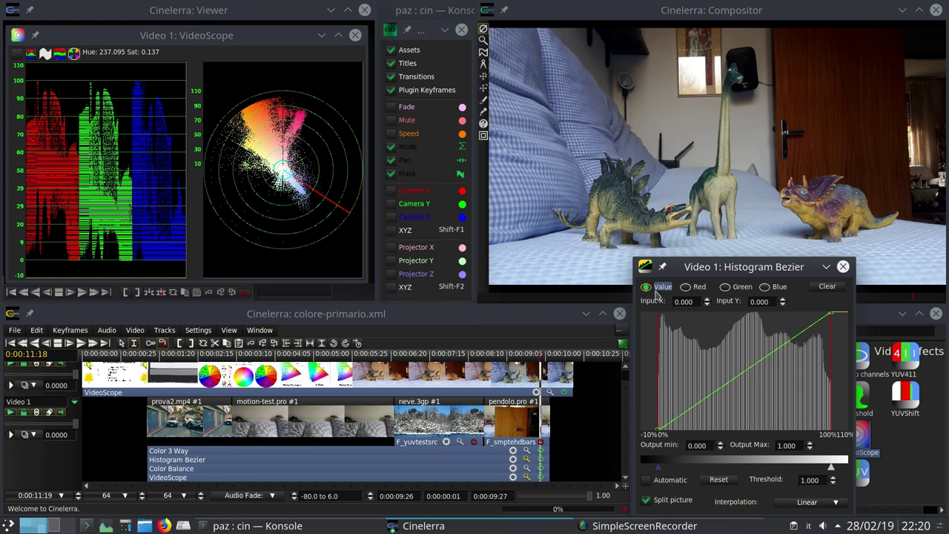
pyautogui.click(684, 288)
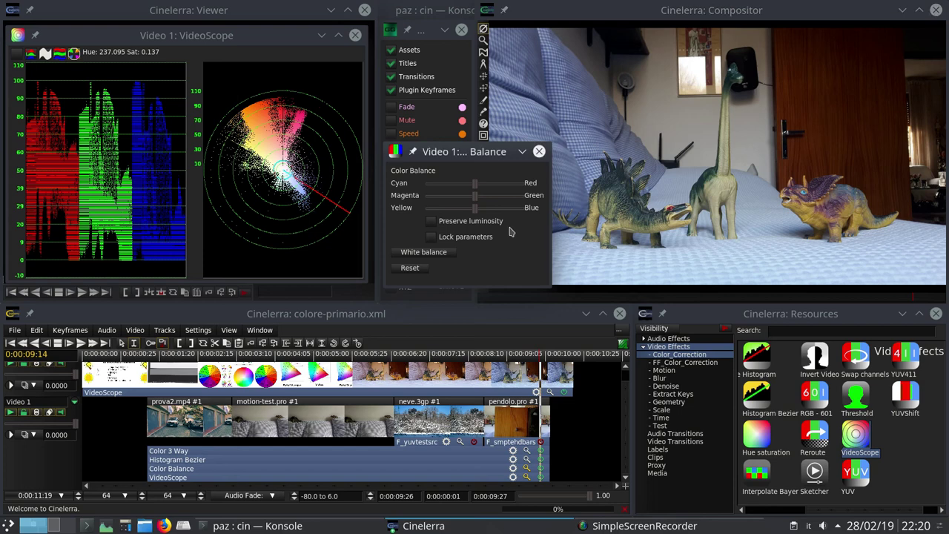
# - Try shifting Video 1's Color Balance toward red and back near neutral on the Cyan–Red axis, checking it on the motion-test.pro clip
pyautogui.moveTo(475, 186)
pyautogui.mouseDown()
pyautogui.moveTo(500, 189)
pyautogui.moveTo(444, 190)
pyautogui.moveTo(475, 189)
pyautogui.mouseUp()
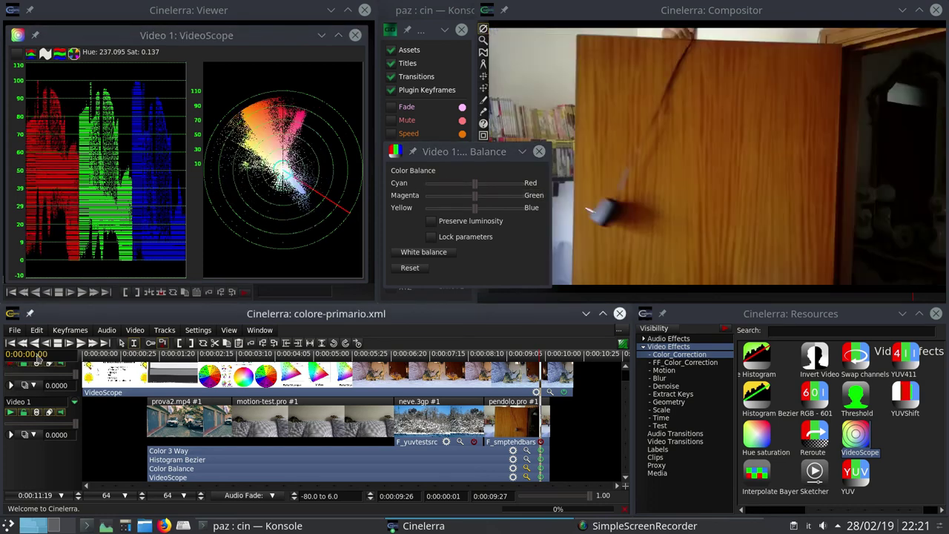
pyautogui.moveTo(475, 185); pyautogui.dragTo(485, 186)
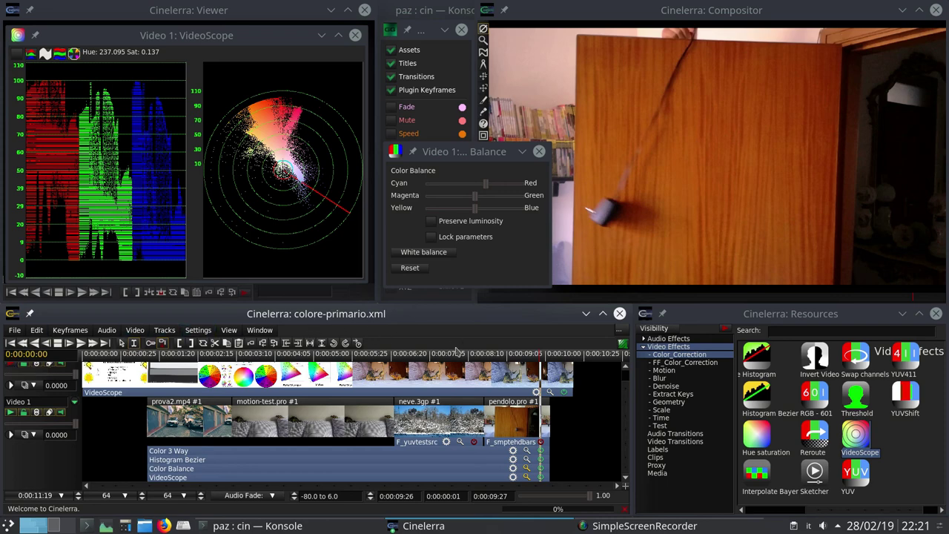
pyautogui.click(330, 354)
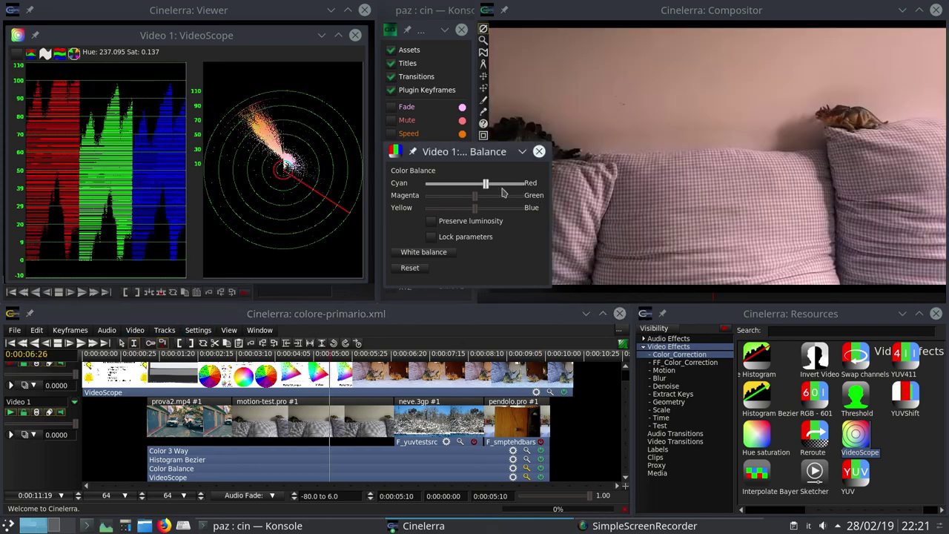
pyautogui.moveTo(488, 186); pyautogui.dragTo(474, 187)
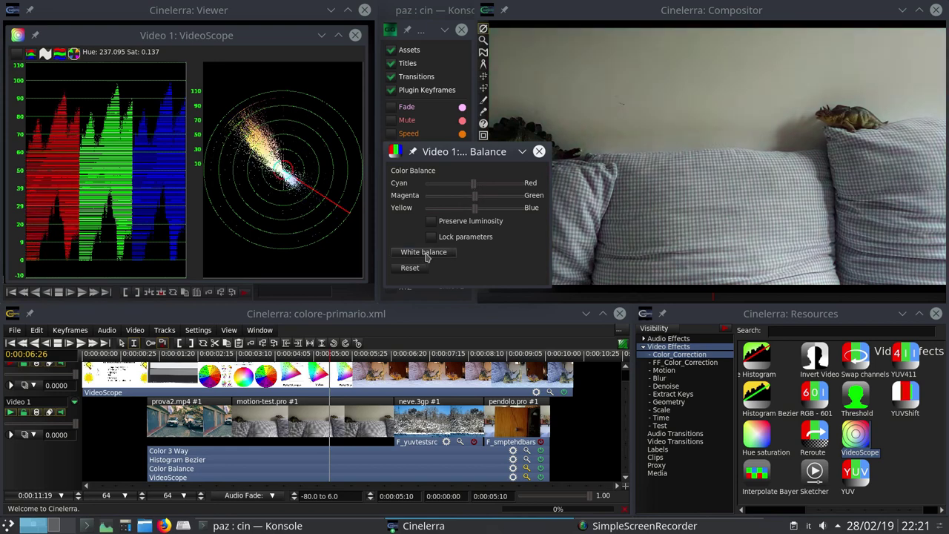
# - Try nudging Video 1's Color Balance toward cyan and more strongly toward blue, probing the vectorscope in between, and reset the effect
pyautogui.moveTo(475, 189)
pyautogui.mouseDown()
pyautogui.moveTo(484, 191)
pyautogui.moveTo(472, 187)
pyautogui.mouseUp()
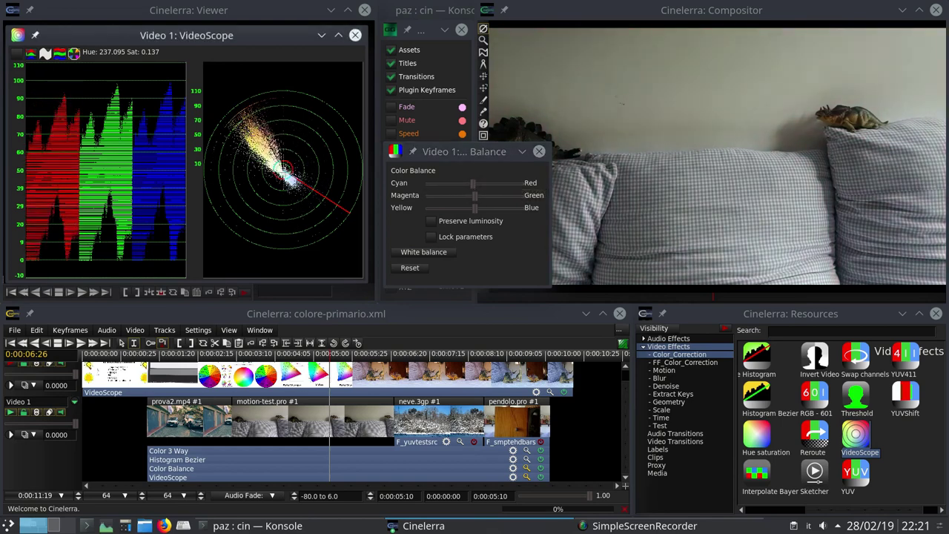
pyautogui.moveTo(285, 170); pyautogui.dragTo(265, 150)
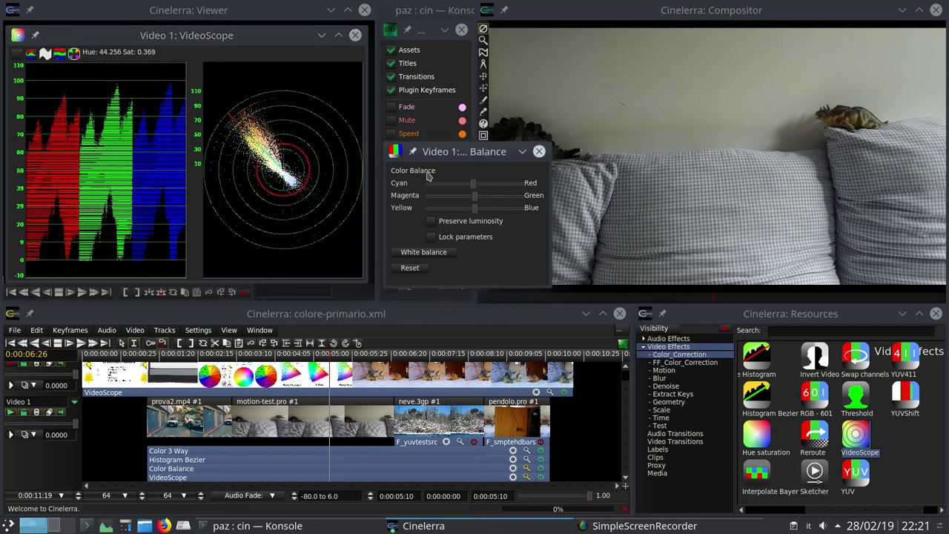
pyautogui.moveTo(475, 210); pyautogui.dragTo(499, 220)
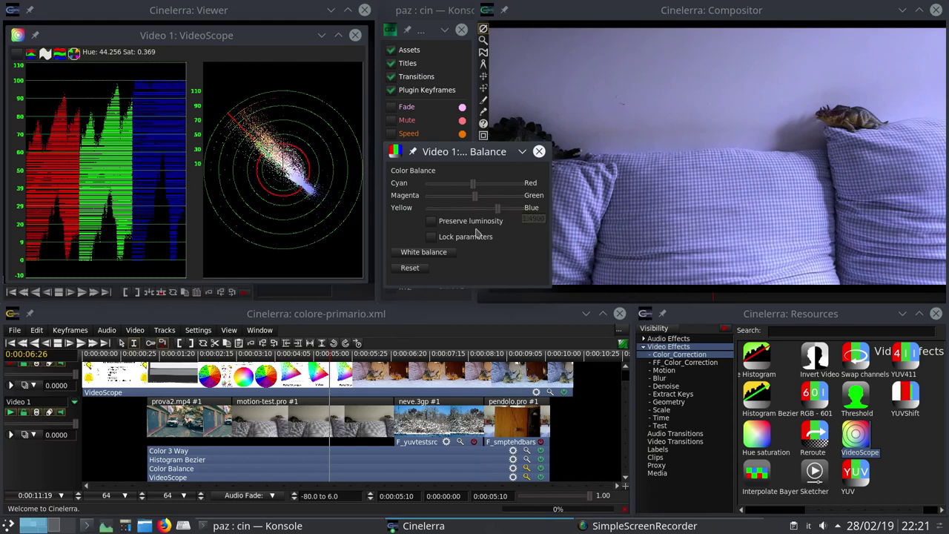
pyautogui.click(414, 272)
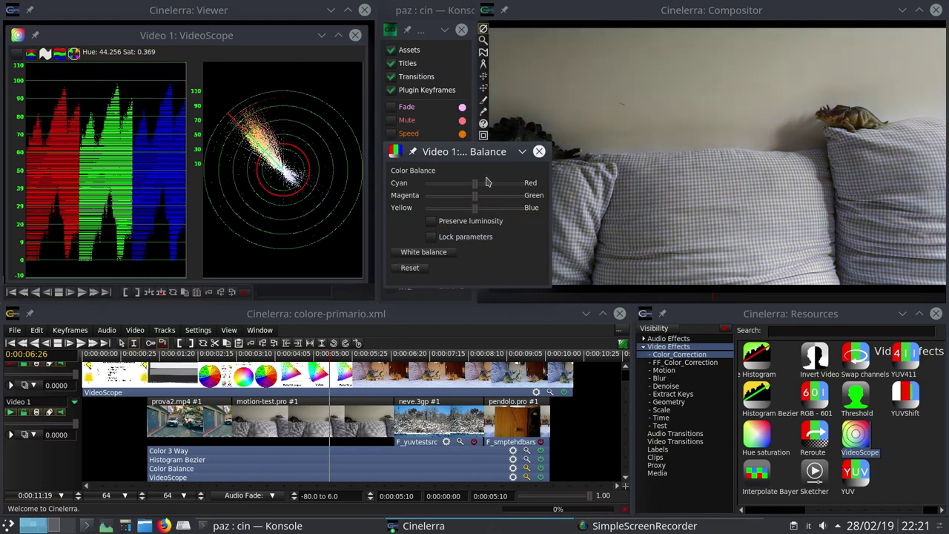
# - Try shifting the Color Balance Cyan–Red value to 0.8, and reset the effect
pyautogui.moveTo(488, 184); pyautogui.dragTo(465, 185)
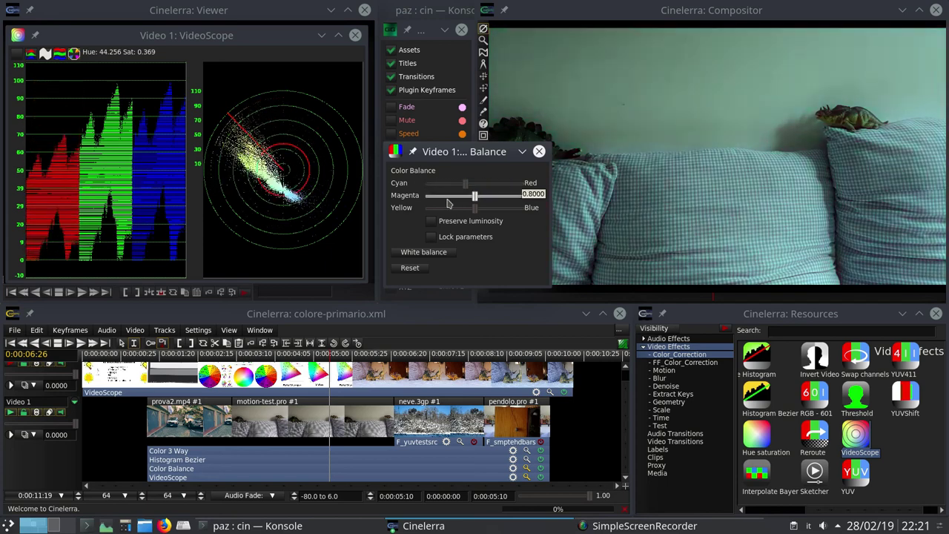
pyautogui.click(410, 269)
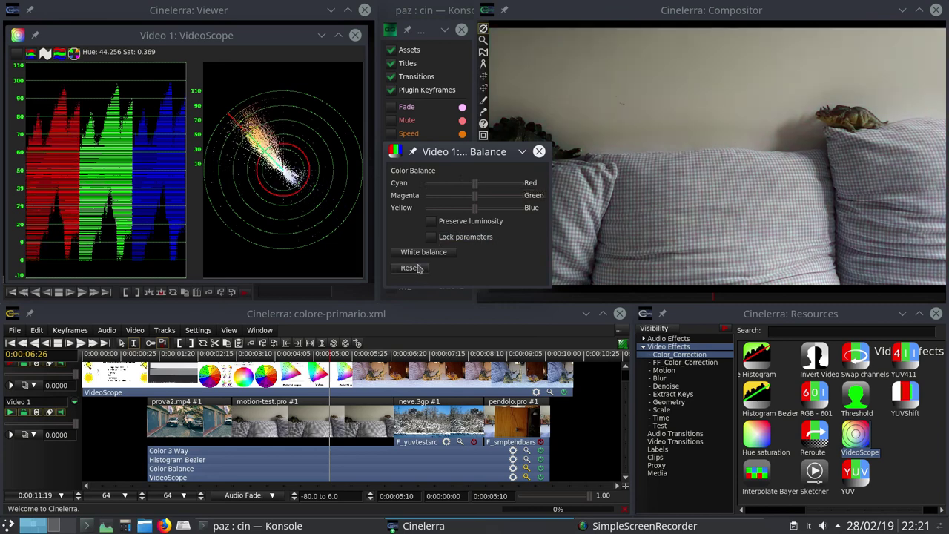
pyautogui.click(352, 176)
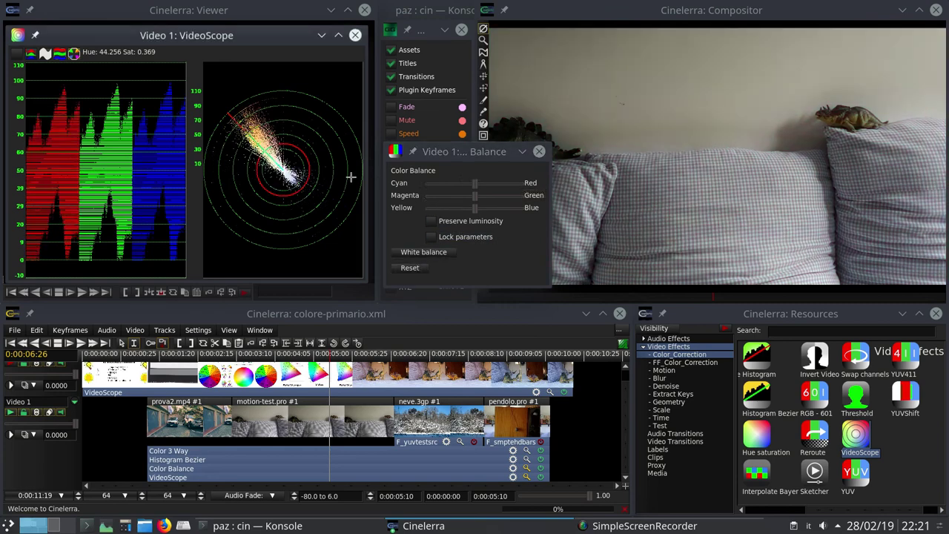
# - Try lowering all three Color Balance sliders together with Lock parameters enabled, then unlock and reset them and close the effect
pyautogui.click(431, 238)
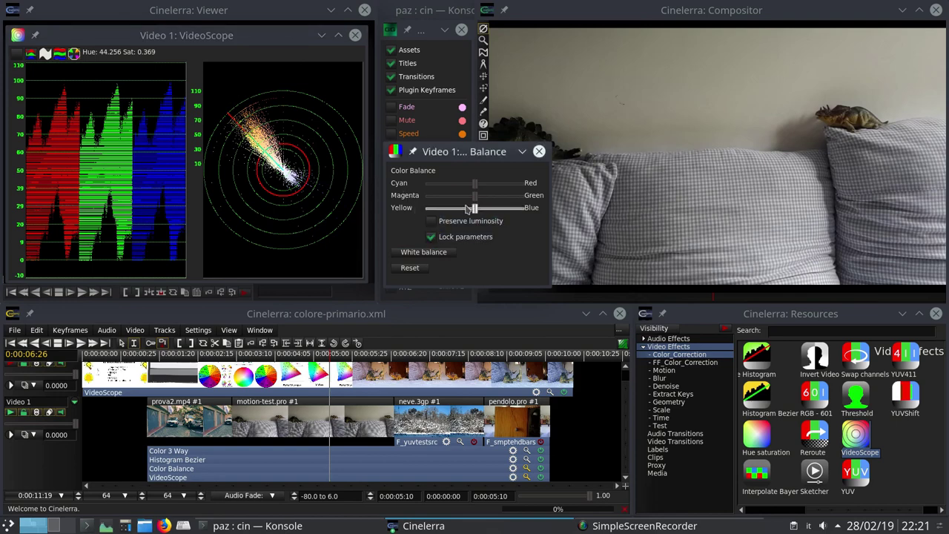
pyautogui.moveTo(475, 197)
pyautogui.mouseDown()
pyautogui.moveTo(452, 199)
pyautogui.moveTo(505, 198)
pyautogui.moveTo(450, 198)
pyautogui.moveTo(470, 196)
pyautogui.mouseUp()
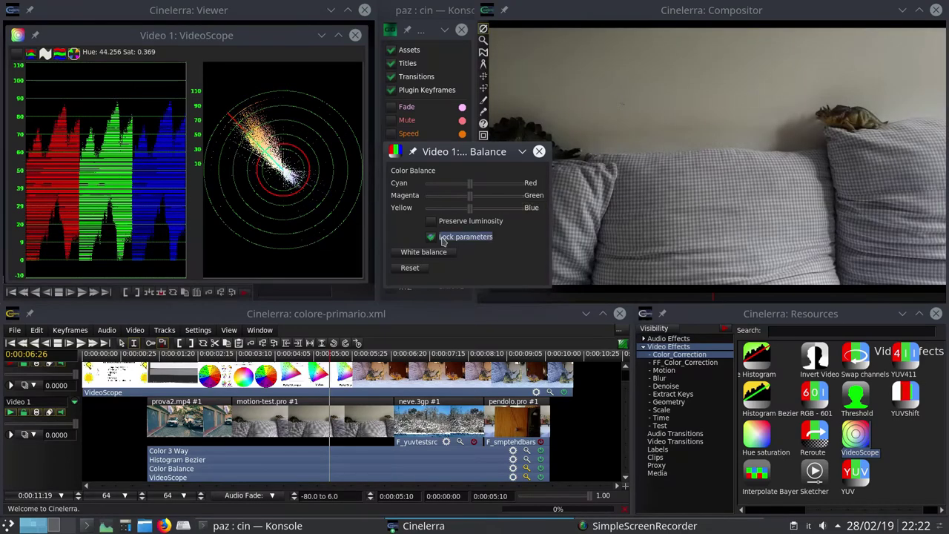
pyautogui.click(435, 237)
pyautogui.click(412, 268)
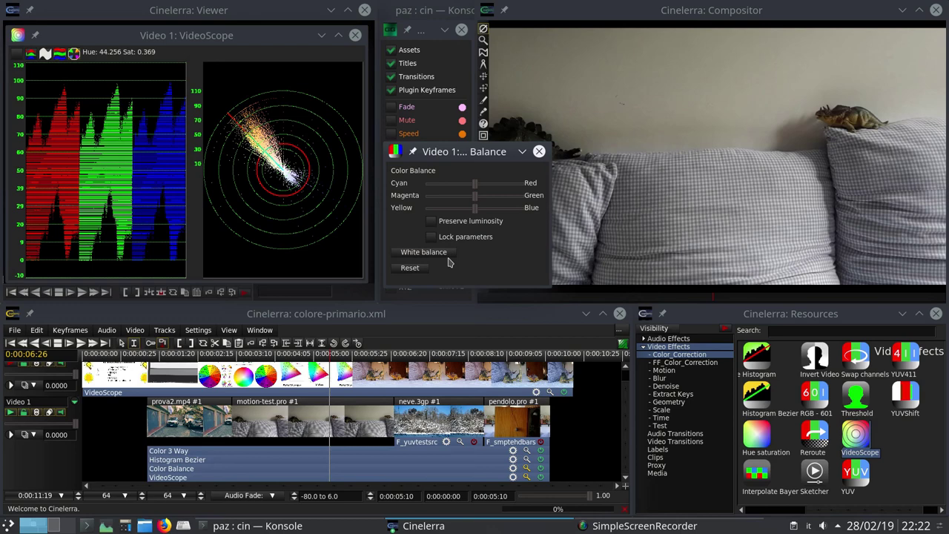
pyautogui.click(539, 151)
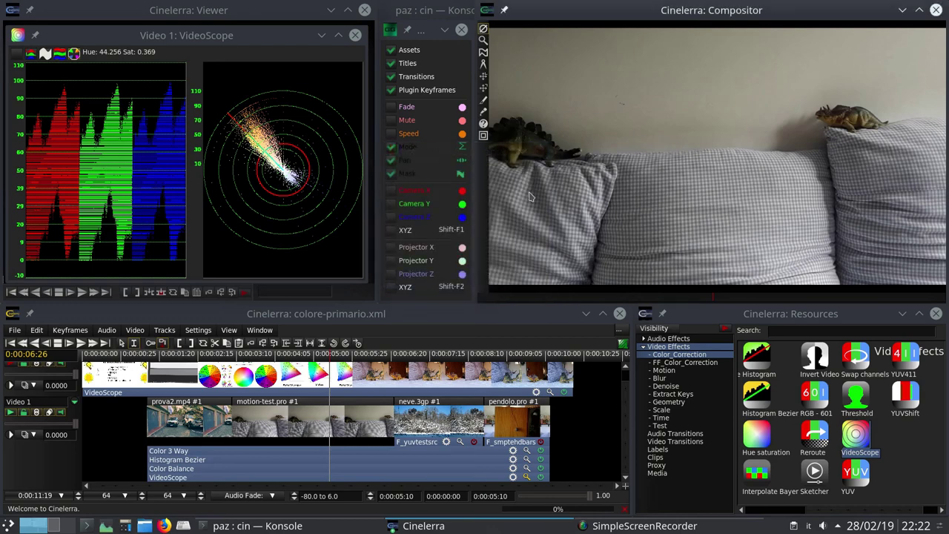
# - Open Video 1's Color 3 Way effect, try shifting the Shadows wheel toward orange, and reset the Shadows
pyautogui.click(526, 451)
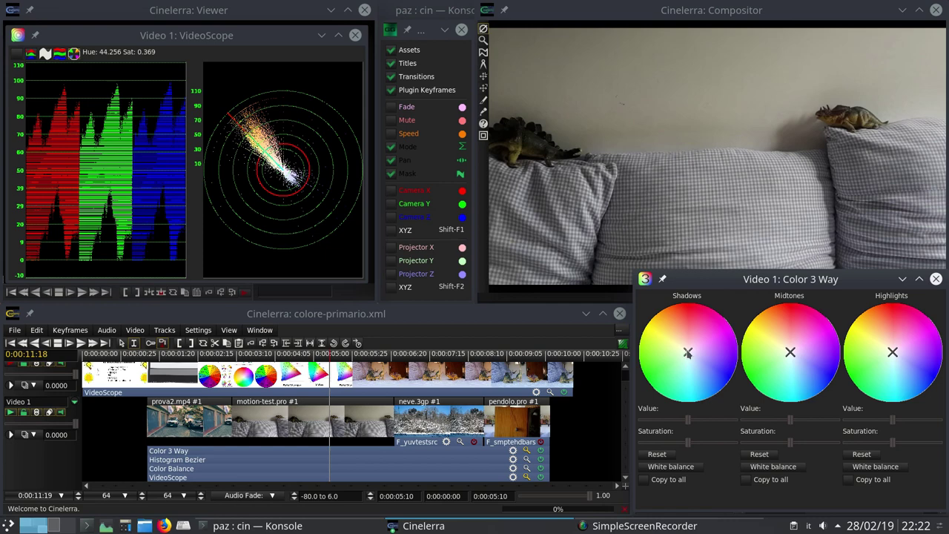
pyautogui.moveTo(688, 354); pyautogui.dragTo(673, 338)
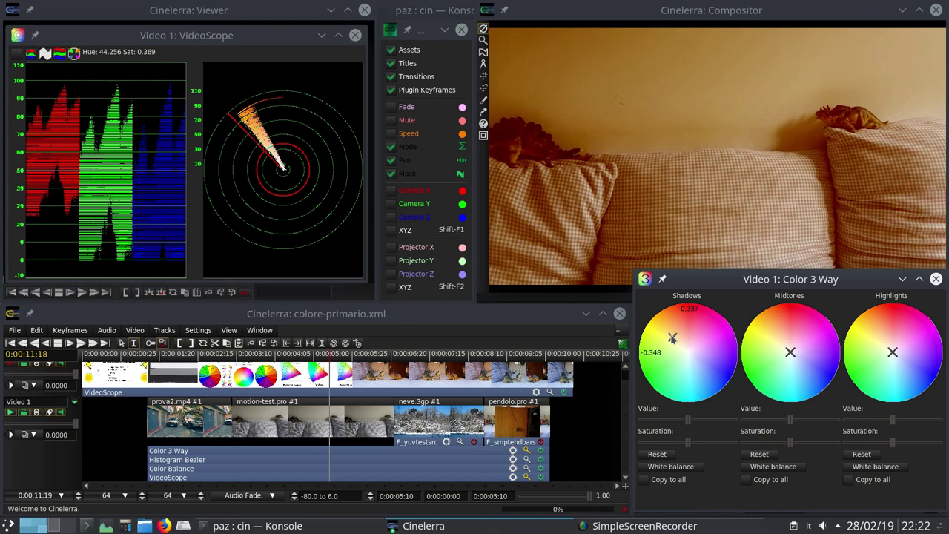
pyautogui.moveTo(672, 338); pyautogui.dragTo(671, 337)
pyautogui.moveTo(671, 338); pyautogui.dragTo(669, 333)
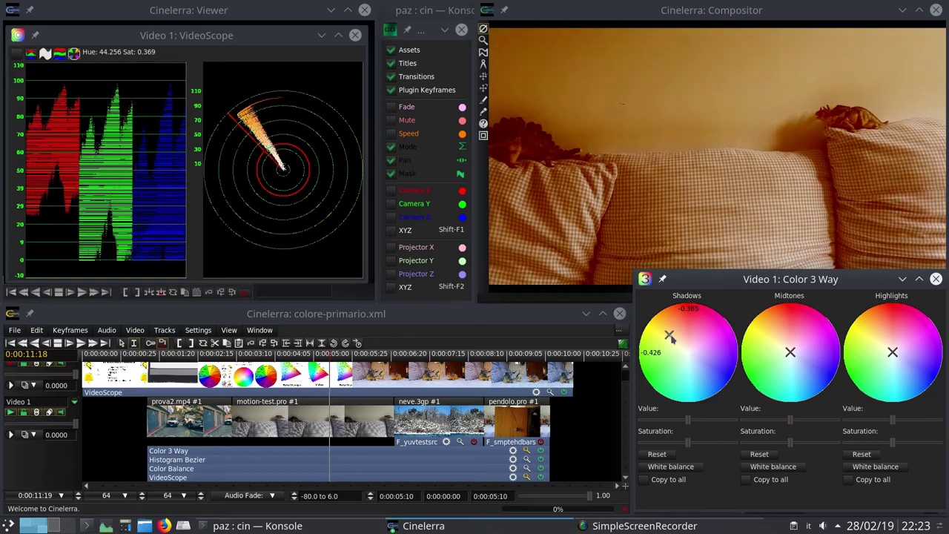
pyautogui.click(667, 454)
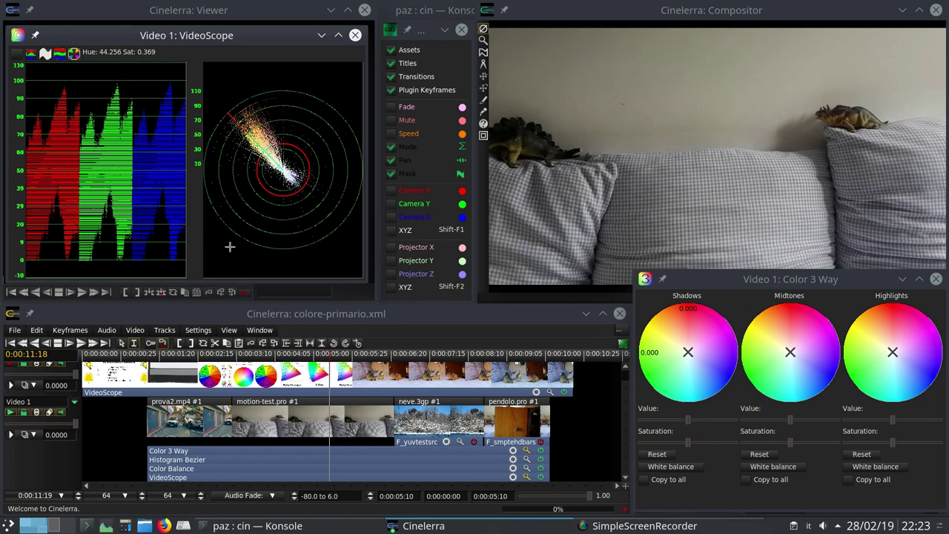
# - Probe the blue side of the vectorscope, try shifting the Midtones wheel slightly toward blue, and reset the Midtones
pyautogui.moveTo(263, 153); pyautogui.dragTo(327, 197)
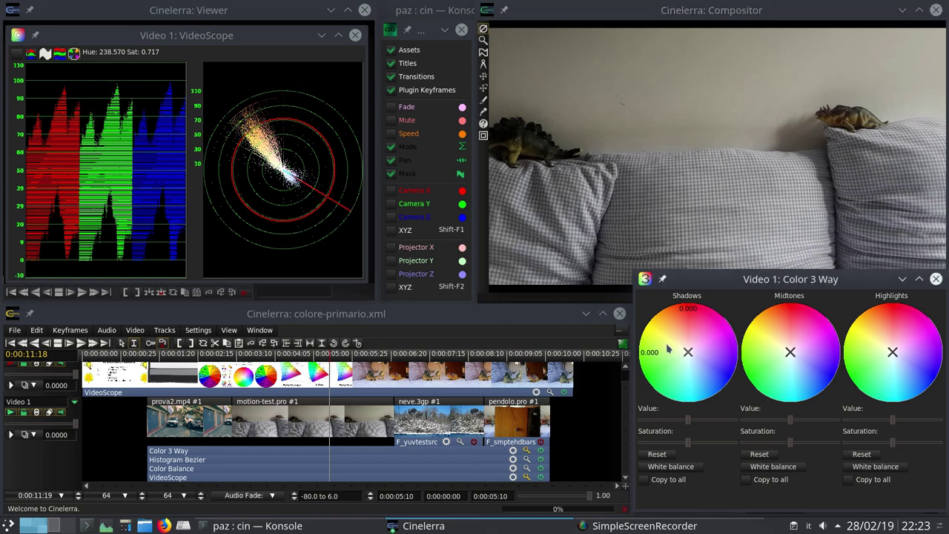
pyautogui.moveTo(687, 354)
pyautogui.mouseDown()
pyautogui.moveTo(687, 335)
pyautogui.moveTo(699, 373)
pyautogui.moveTo(684, 331)
pyautogui.moveTo(698, 372)
pyautogui.moveTo(682, 343)
pyautogui.moveTo(689, 352)
pyautogui.mouseUp()
pyautogui.moveTo(789, 356)
pyautogui.mouseDown()
pyautogui.moveTo(767, 334)
pyautogui.moveTo(803, 379)
pyautogui.moveTo(795, 359)
pyautogui.mouseUp()
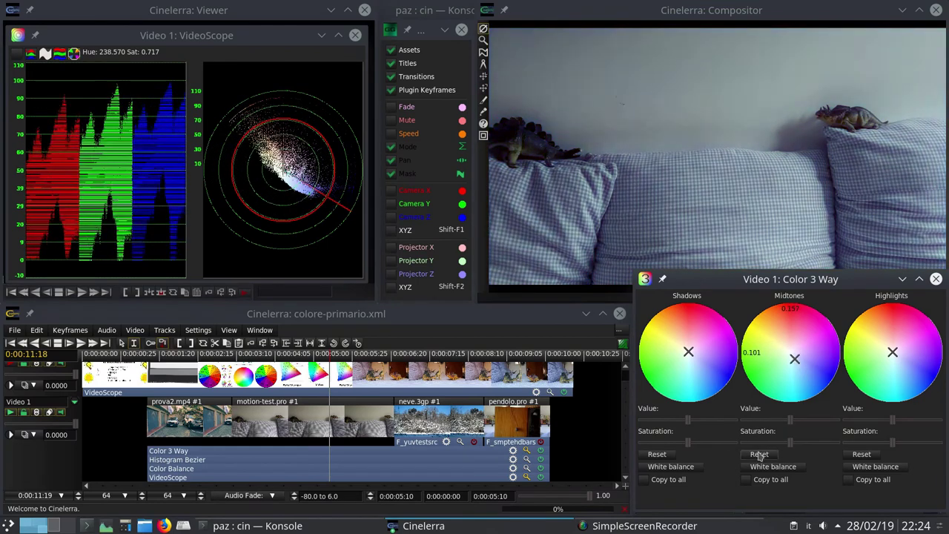
pyautogui.click(758, 455)
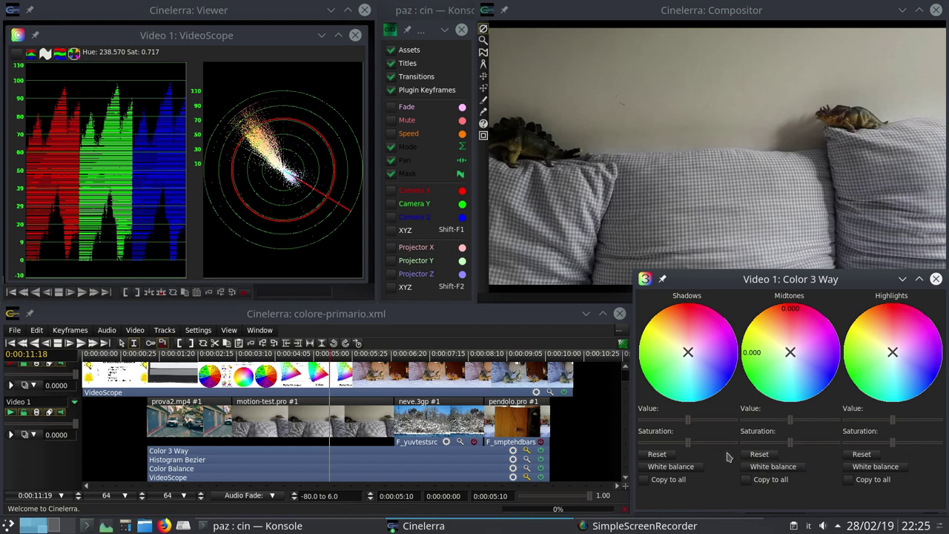
# - Reopen Color Balance, try a Cyan–Red value of 1.14 and reset it, and close the effect with Lock parameters enabled
pyautogui.click(525, 470)
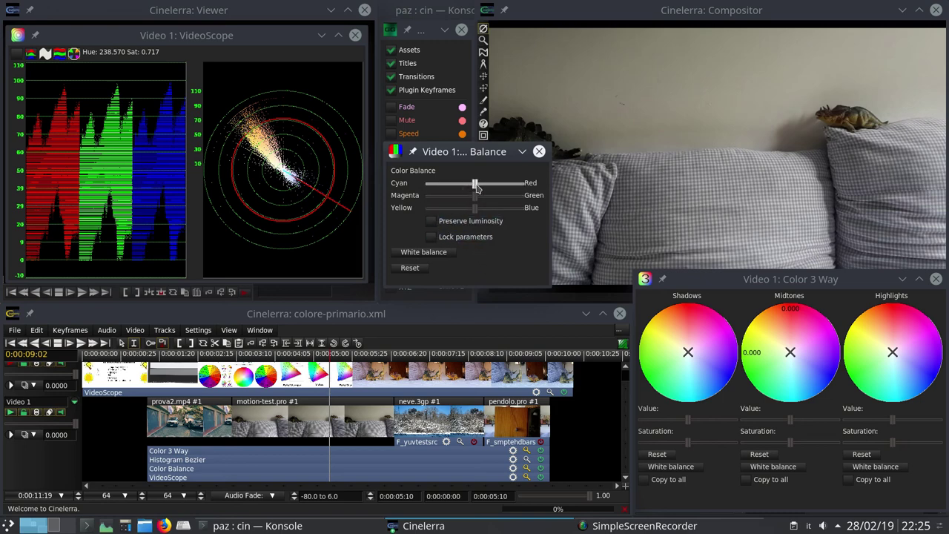
pyautogui.moveTo(476, 186)
pyautogui.mouseDown()
pyautogui.moveTo(504, 189)
pyautogui.moveTo(455, 190)
pyautogui.moveTo(481, 189)
pyautogui.mouseUp()
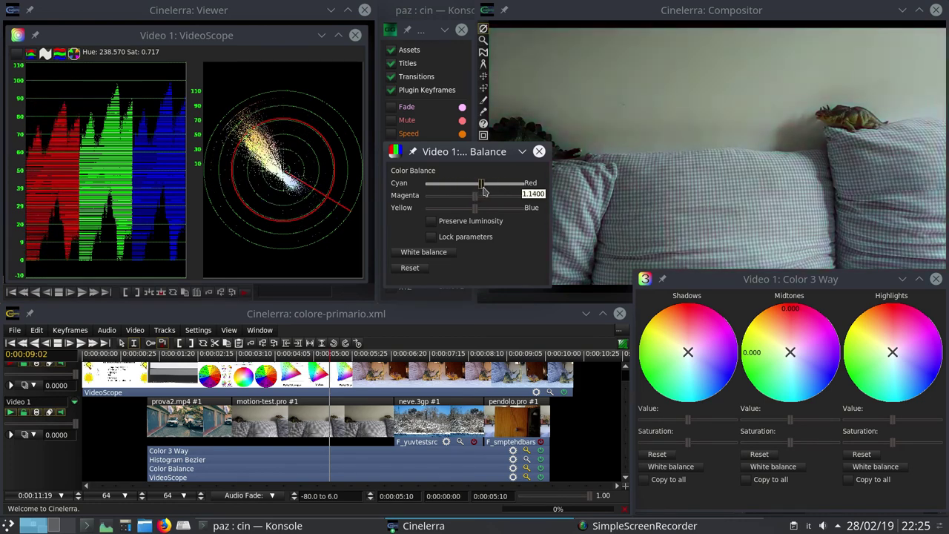
pyautogui.click(408, 270)
pyautogui.click(432, 237)
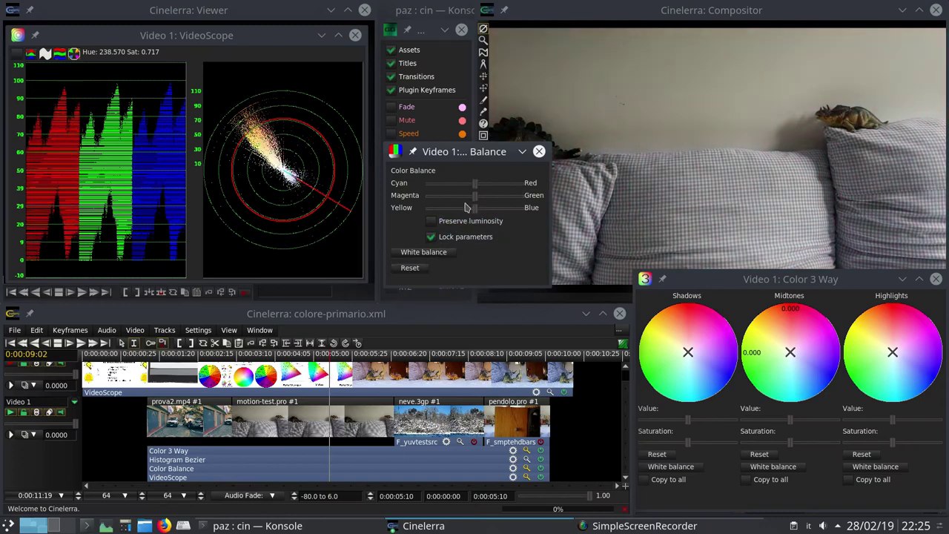
pyautogui.click(539, 152)
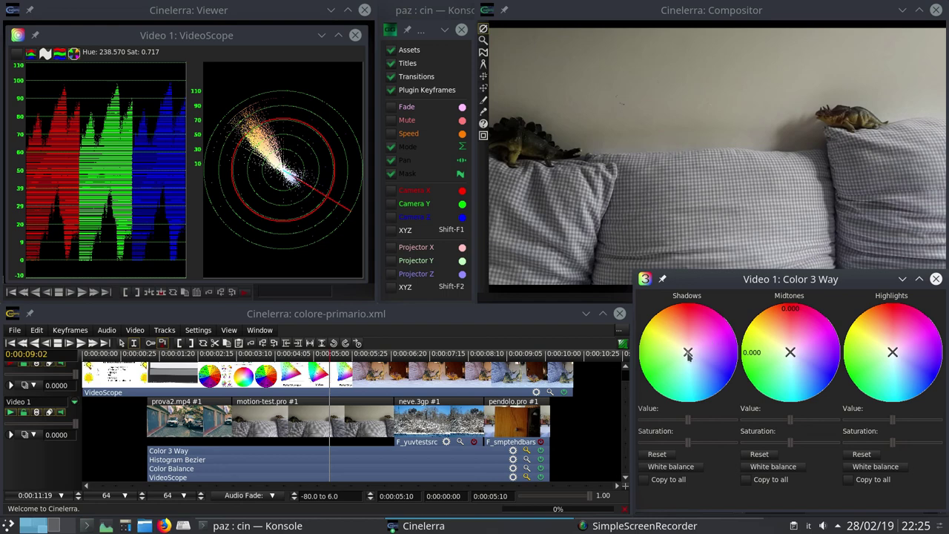
# - Try shifting the Color 3 Way Shadows toward magenta, Midtones toward red and Highlights toward orange, and reset all three wheels
pyautogui.moveTo(688, 355); pyautogui.dragTo(702, 343)
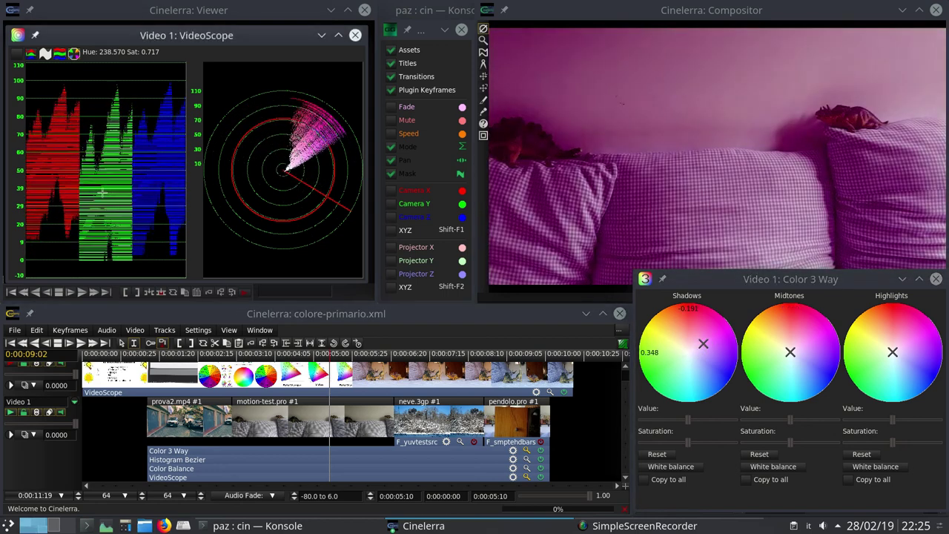
pyautogui.click(788, 344)
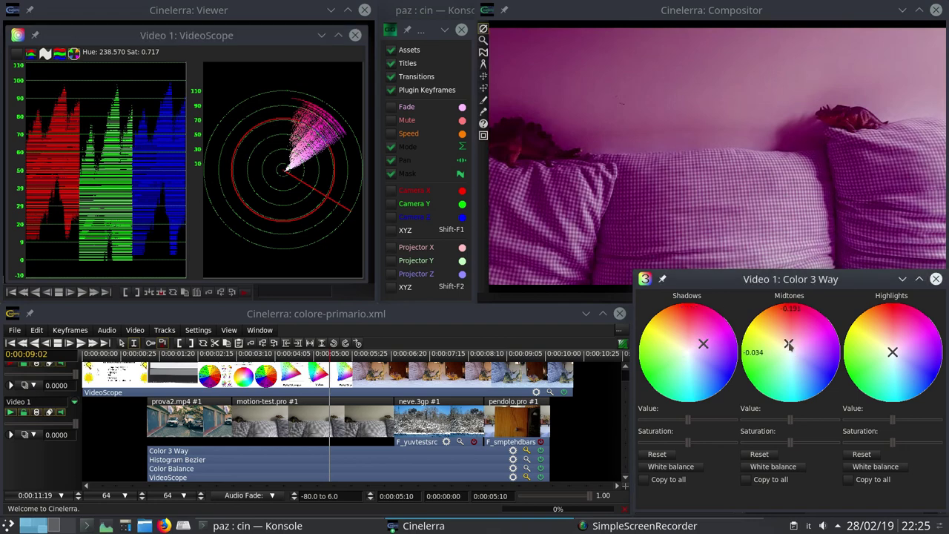
pyautogui.moveTo(789, 346); pyautogui.dragTo(788, 340)
pyautogui.click(896, 351)
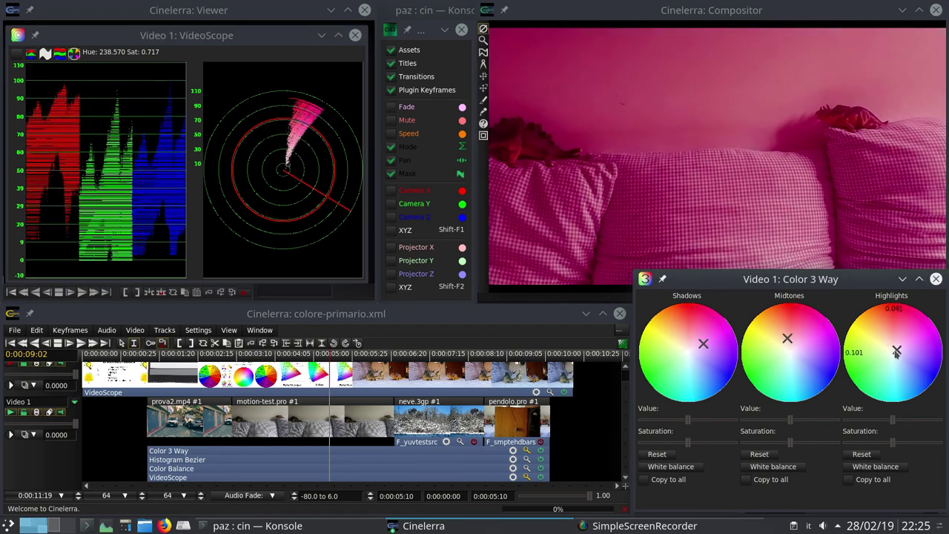
pyautogui.moveTo(896, 353); pyautogui.dragTo(881, 334)
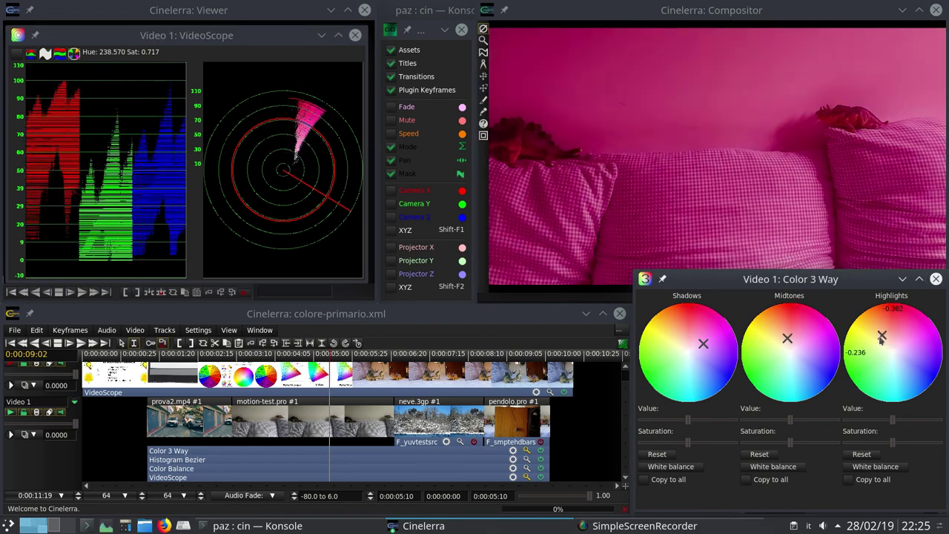
pyautogui.click(861, 453)
pyautogui.click(759, 454)
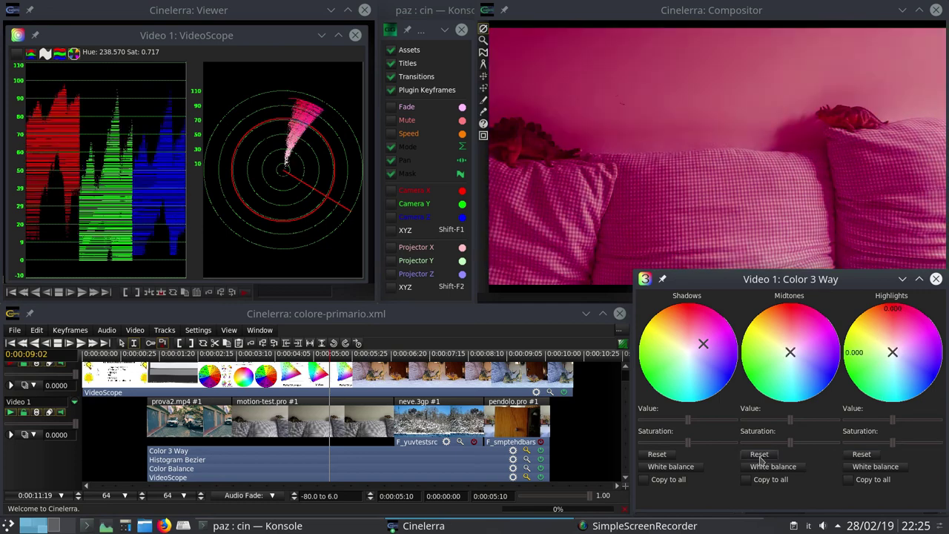
pyautogui.click(656, 453)
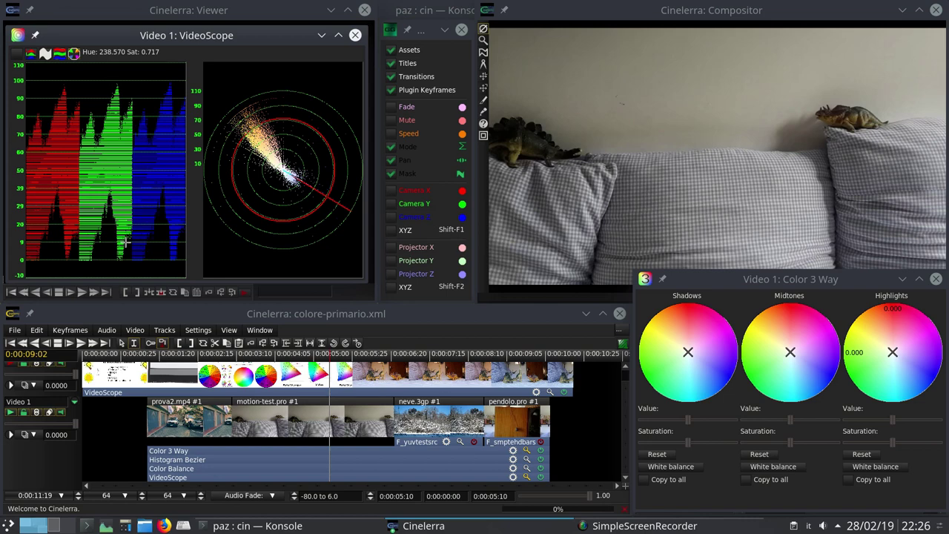
# - Move the playhead to 0:00:02:13 on the prova2.mp4 clip and probe the blue area of its vectorscope
pyautogui.click(196, 416)
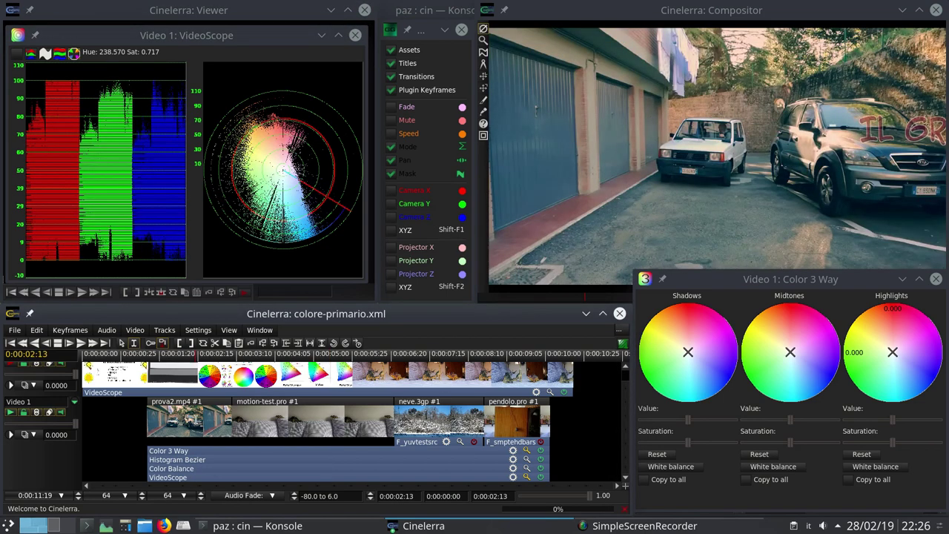
pyautogui.click(500, 279)
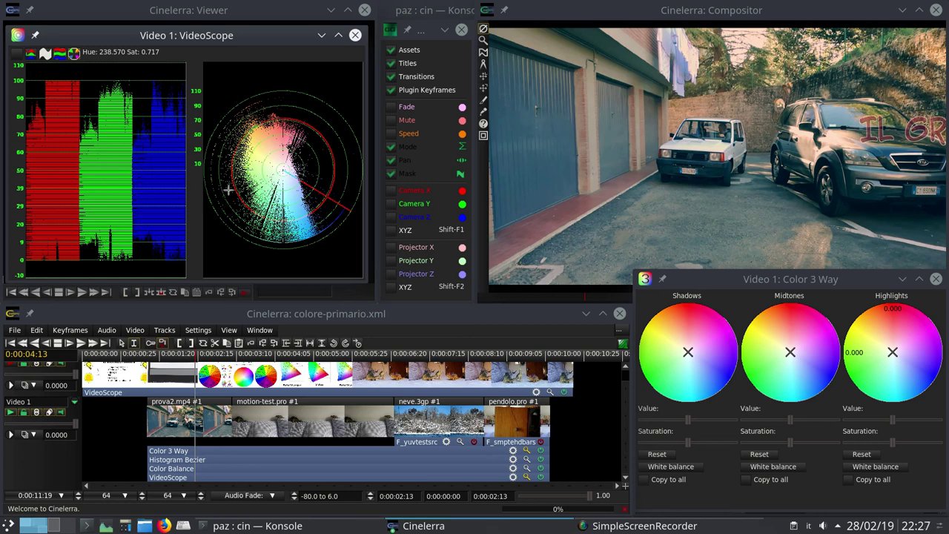
pyautogui.moveTo(282, 170)
pyautogui.mouseDown()
pyautogui.moveTo(227, 163)
pyautogui.moveTo(256, 159)
pyautogui.moveTo(261, 147)
pyautogui.moveTo(272, 194)
pyautogui.moveTo(294, 205)
pyautogui.mouseUp()
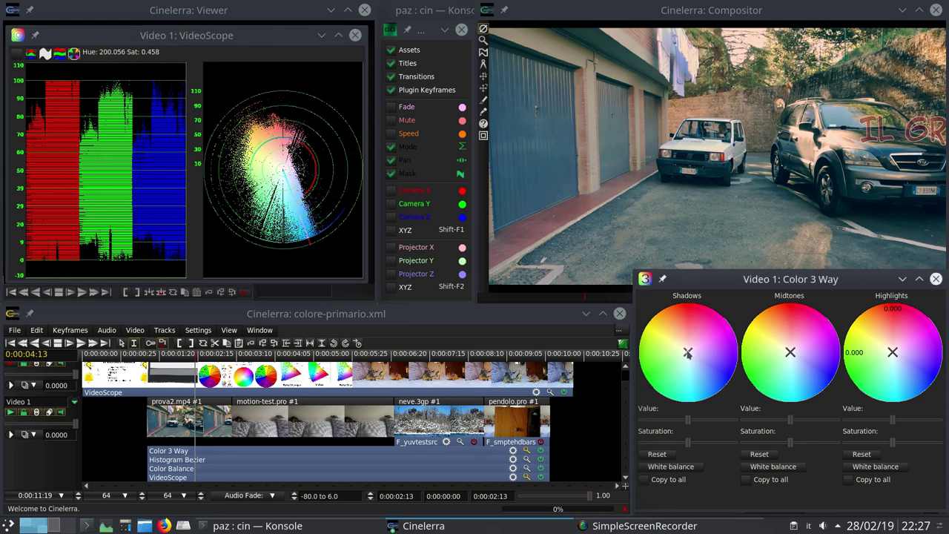
# - Shift the Color 3 Way Shadows toward orange to about -0.056 and -0.034, and nudge the Highlights slightly toward cyan
pyautogui.moveTo(688, 353); pyautogui.dragTo(683, 349)
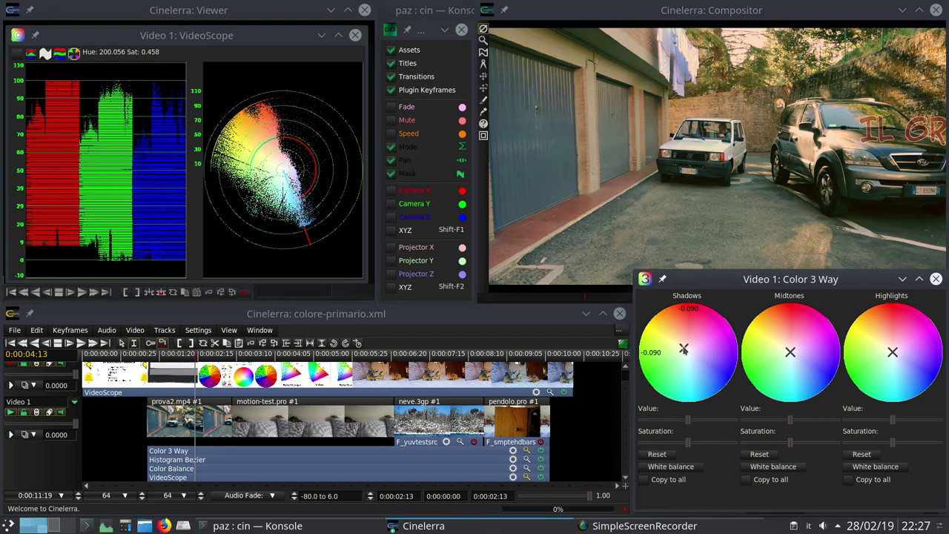
pyautogui.moveTo(684, 350); pyautogui.dragTo(684, 351)
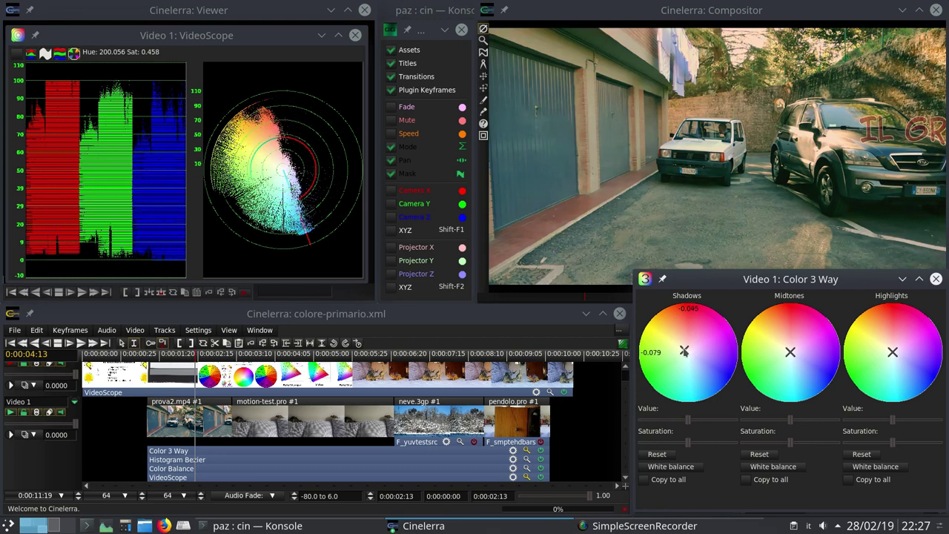
pyautogui.moveTo(683, 350); pyautogui.dragTo(684, 351)
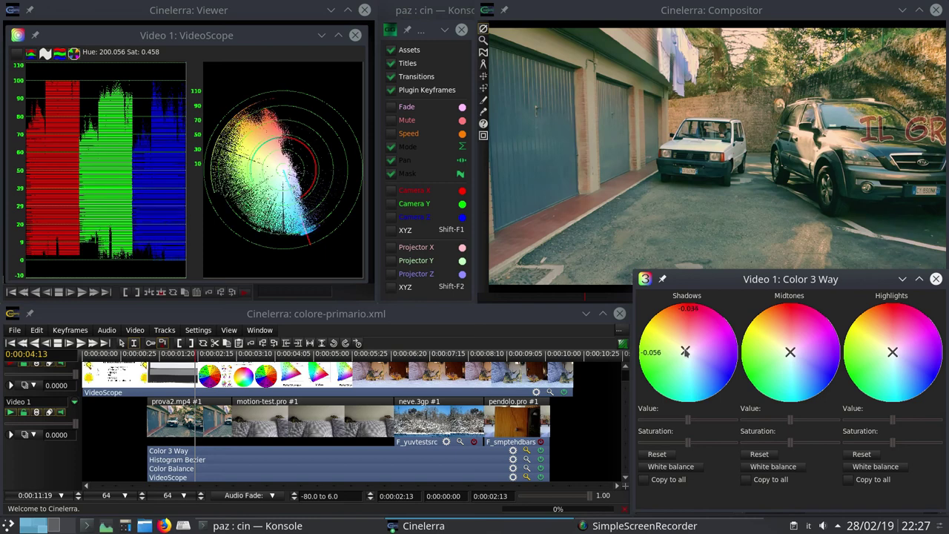
pyautogui.click(893, 354)
pyautogui.moveTo(893, 354); pyautogui.dragTo(893, 353)
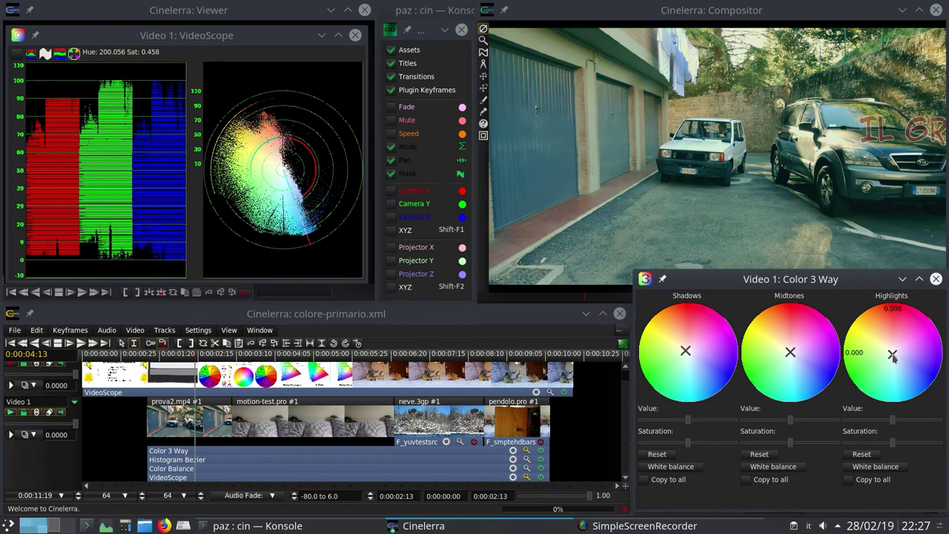
# - Shift the Color 3 Way Midtones toward blue to about 0.180 and 0.101, and lower the Highlights saturation slightly
pyautogui.click(790, 355)
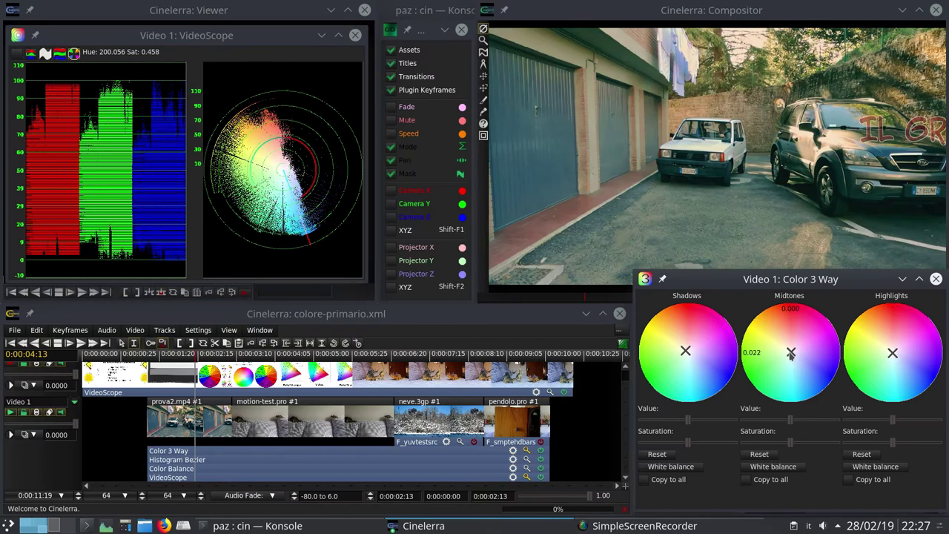
pyautogui.click(790, 355)
pyautogui.moveTo(791, 355); pyautogui.dragTo(798, 359)
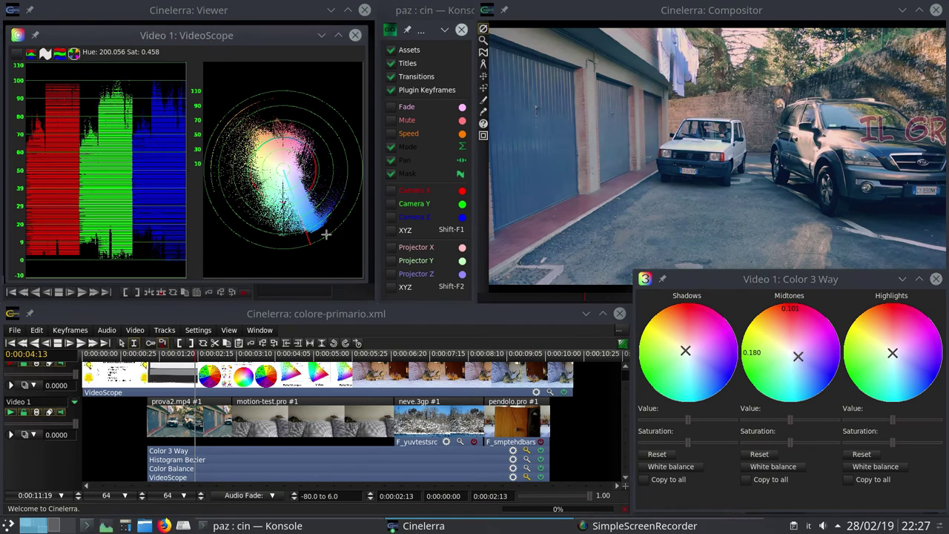
pyautogui.click(276, 173)
pyautogui.moveTo(277, 172)
pyautogui.mouseDown()
pyautogui.moveTo(286, 157)
pyautogui.moveTo(252, 186)
pyautogui.moveTo(270, 160)
pyautogui.moveTo(266, 170)
pyautogui.mouseUp()
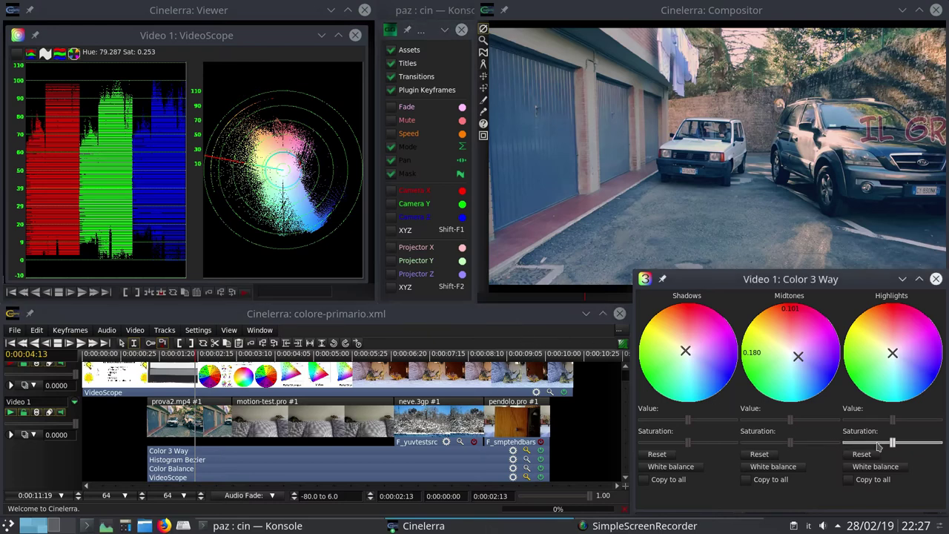
pyautogui.moveTo(893, 443); pyautogui.dragTo(869, 442)
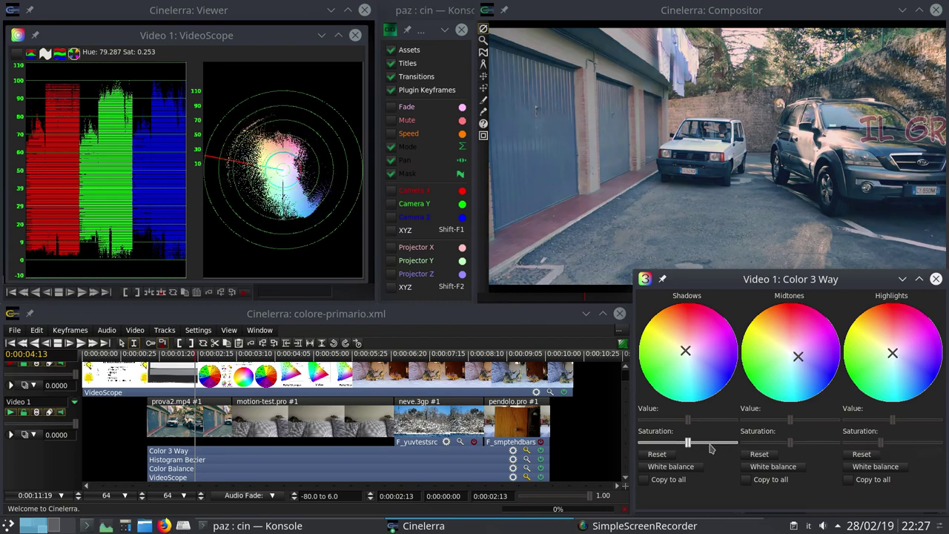
pyautogui.click(782, 134)
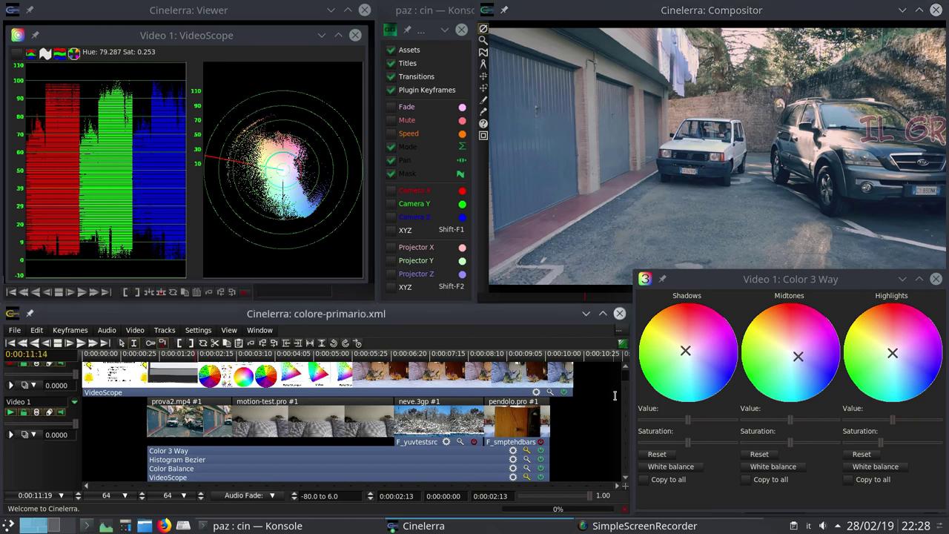
# - Reset the Shadows, Midtones and Highlights of Color 3 Way, and close the effect after probing the vectorscope's blue area
pyautogui.click(664, 460)
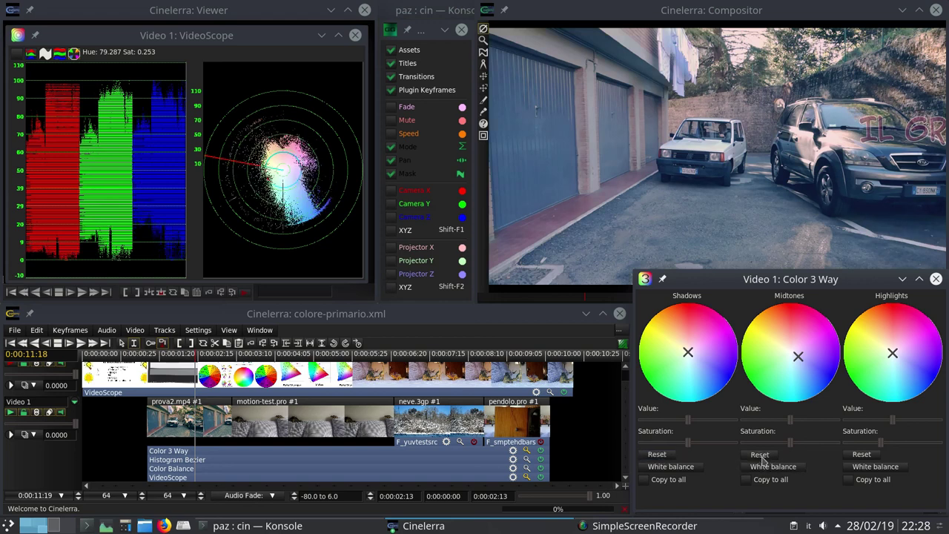
pyautogui.click(757, 457)
pyautogui.click(856, 457)
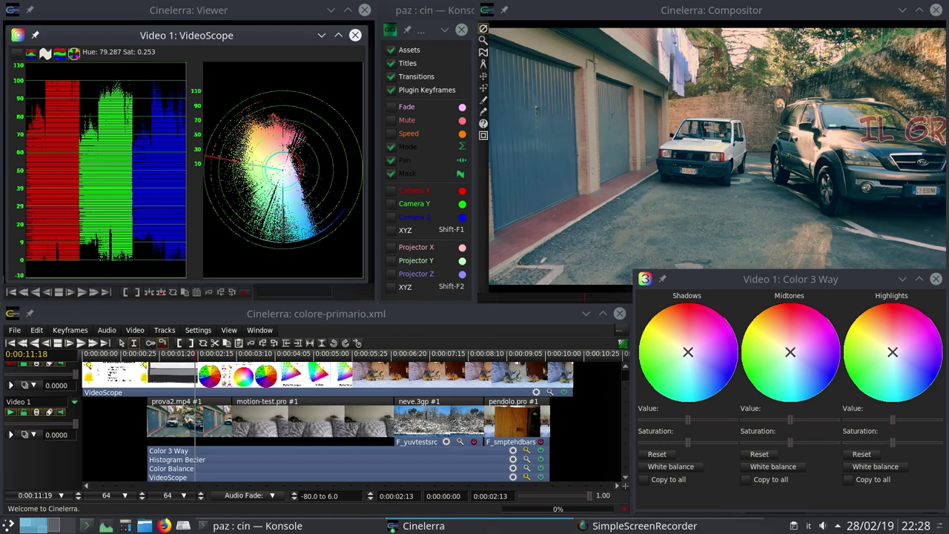
pyautogui.moveTo(282, 163)
pyautogui.mouseDown()
pyautogui.moveTo(300, 182)
pyautogui.moveTo(292, 201)
pyautogui.mouseUp()
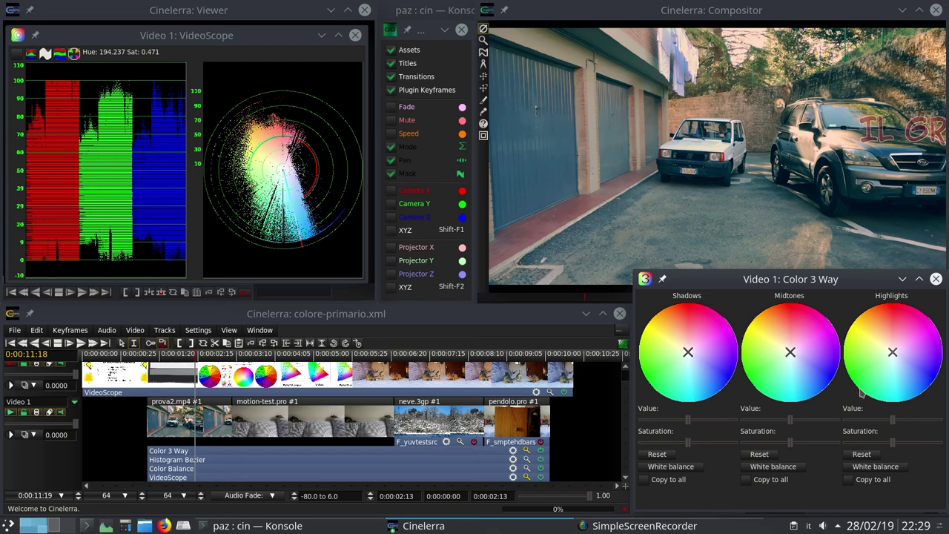
pyautogui.click(936, 279)
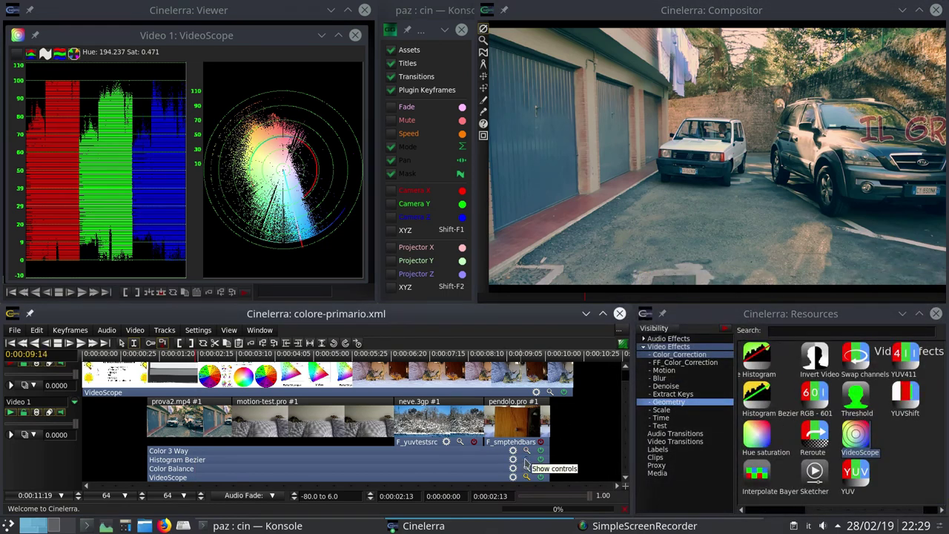
# - Open the Histogram Bezier controls on Video 1, and switch Split picture on and back off
pyautogui.click(526, 459)
pyautogui.click(650, 500)
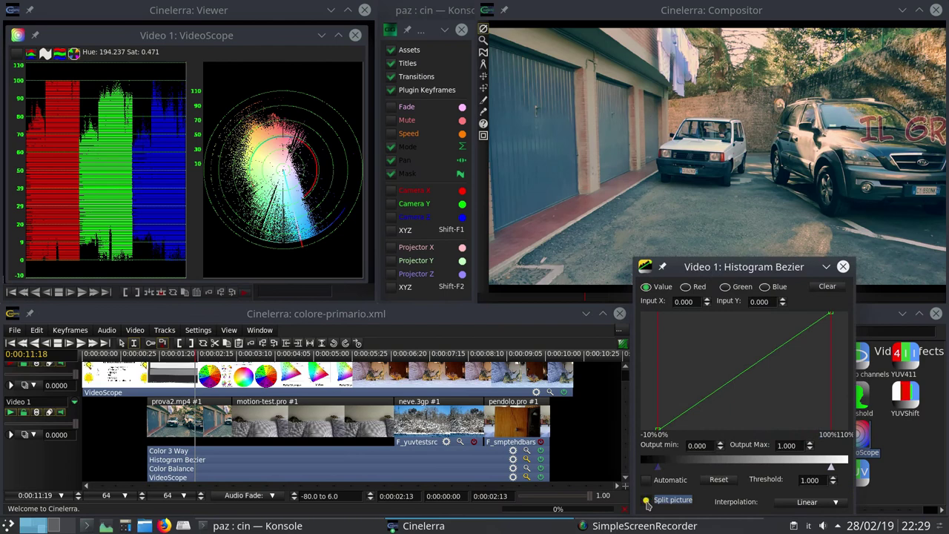
pyautogui.click(649, 502)
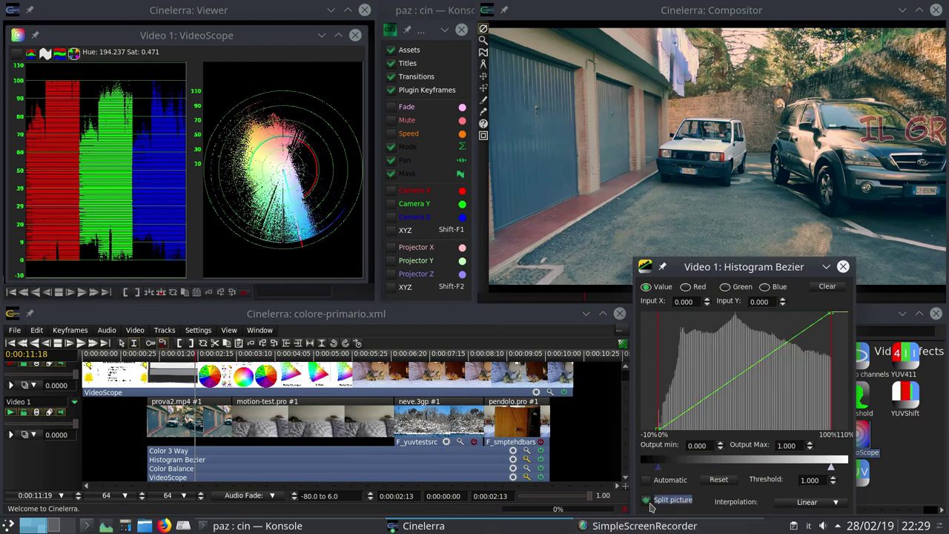
pyautogui.click(647, 502)
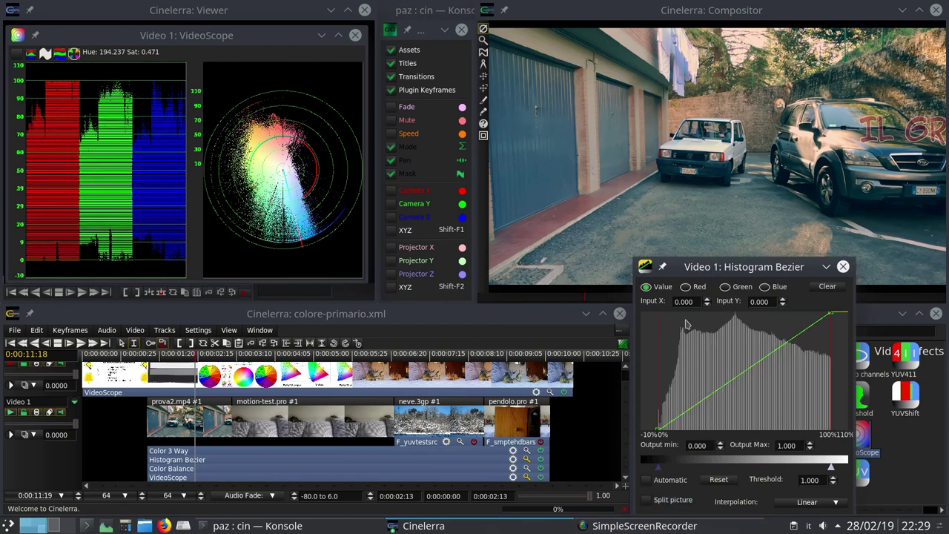
# - Compare the Red, Green and Blue channel histograms in Histogram Bezier, ending on Red
pyautogui.click(686, 286)
pyautogui.click(724, 287)
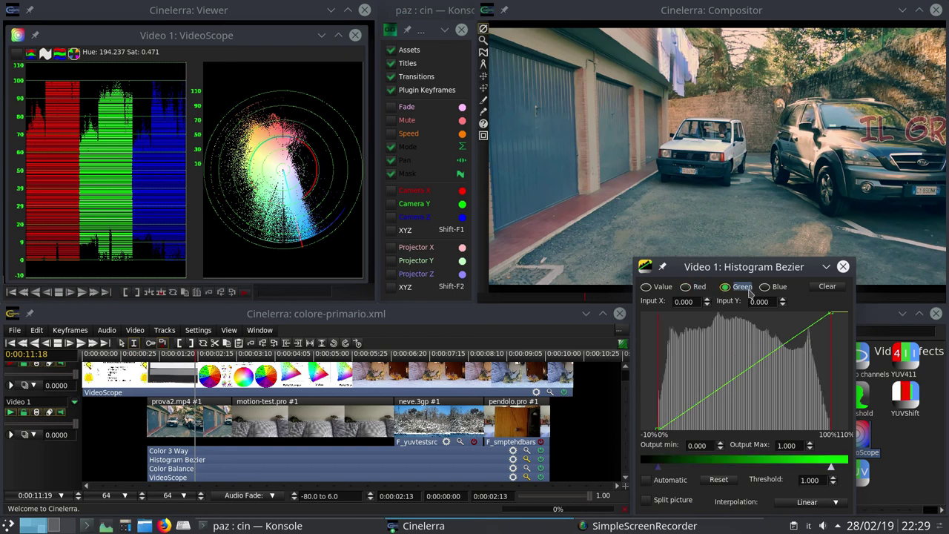
pyautogui.click(765, 287)
pyautogui.click(725, 288)
pyautogui.click(686, 287)
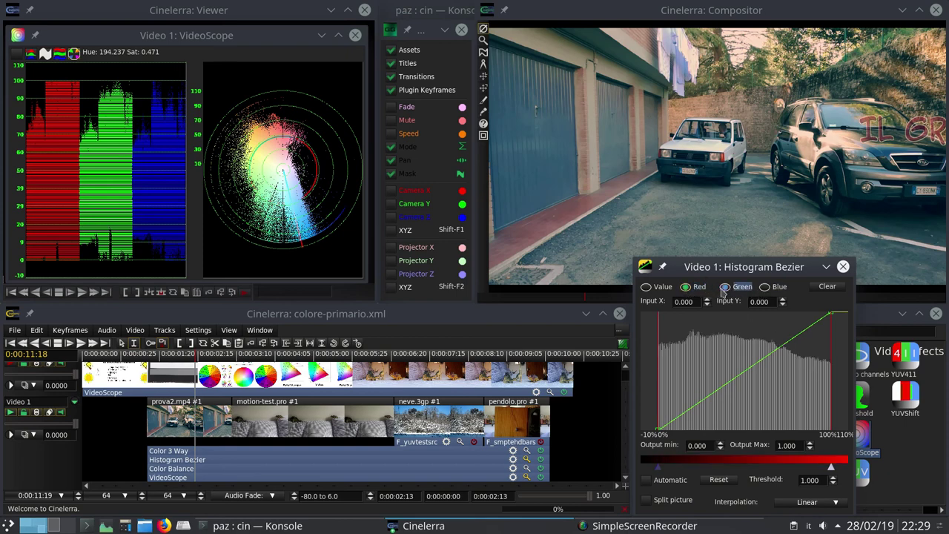
# - Try shaping the Red curve into an S with several points, lowering the shadows and raising the highlights, and reset it
pyautogui.click(708, 395)
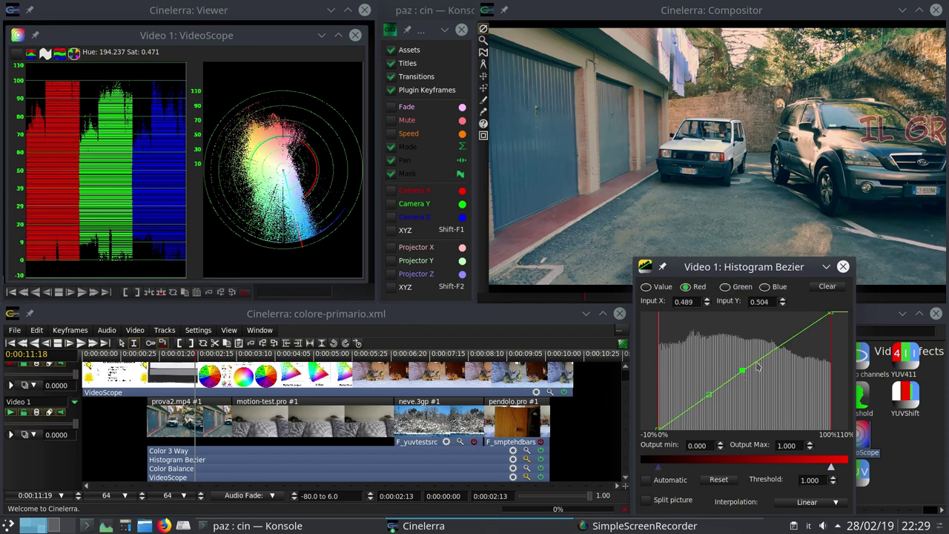
pyautogui.click(742, 369)
pyautogui.click(793, 337)
pyautogui.click(813, 325)
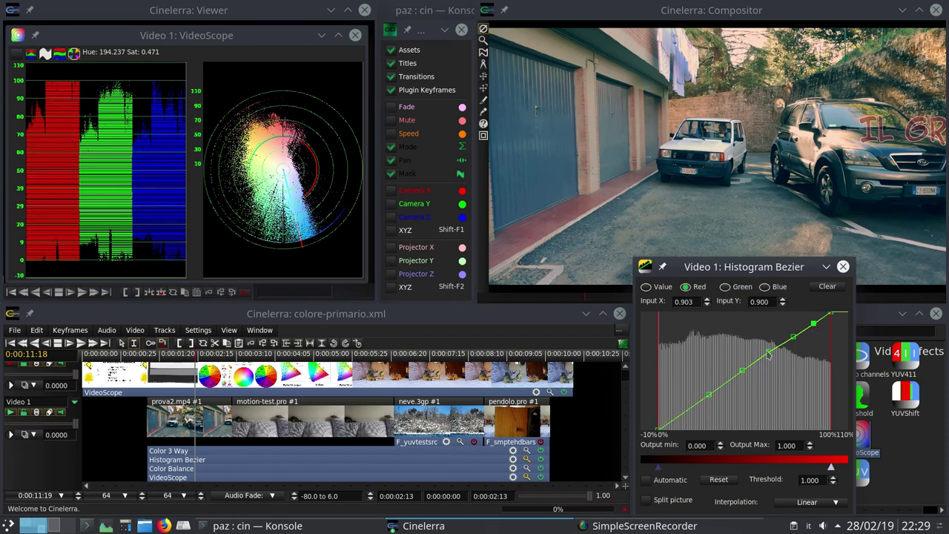
pyautogui.click(687, 412)
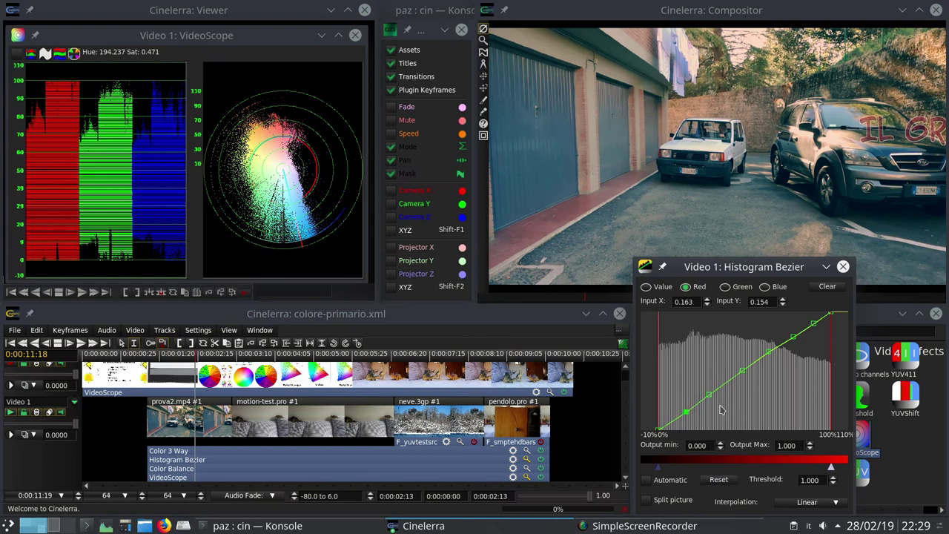
pyautogui.moveTo(709, 398); pyautogui.dragTo(692, 423)
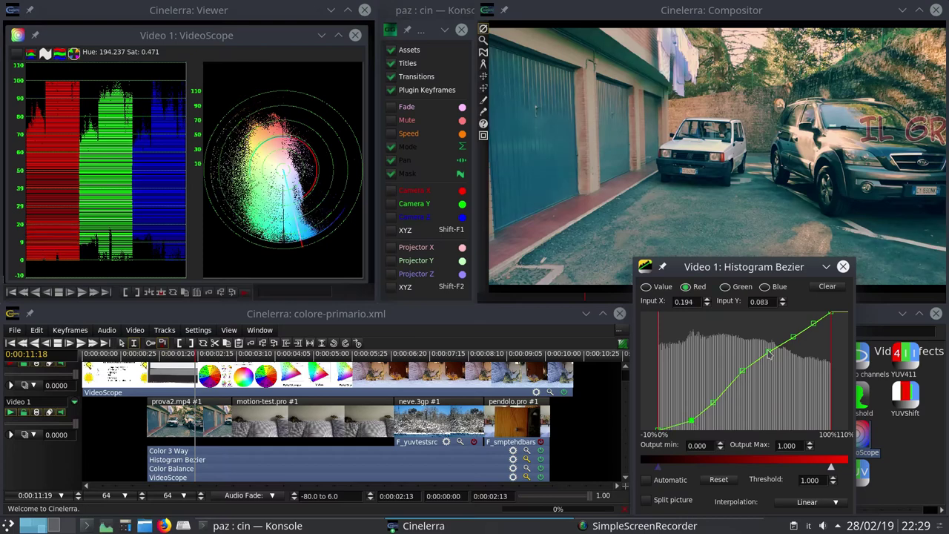
pyautogui.moveTo(769, 351); pyautogui.dragTo(813, 313)
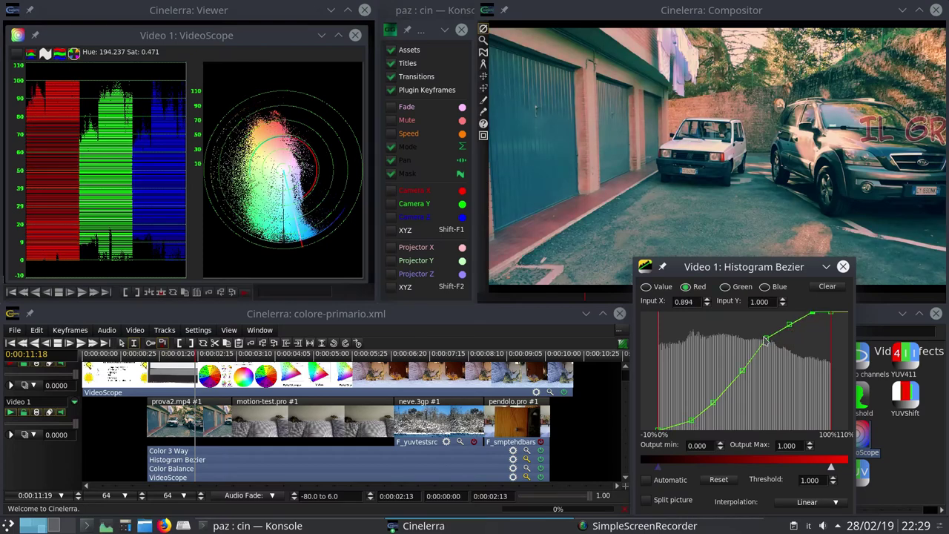
pyautogui.moveTo(767, 339); pyautogui.dragTo(769, 349)
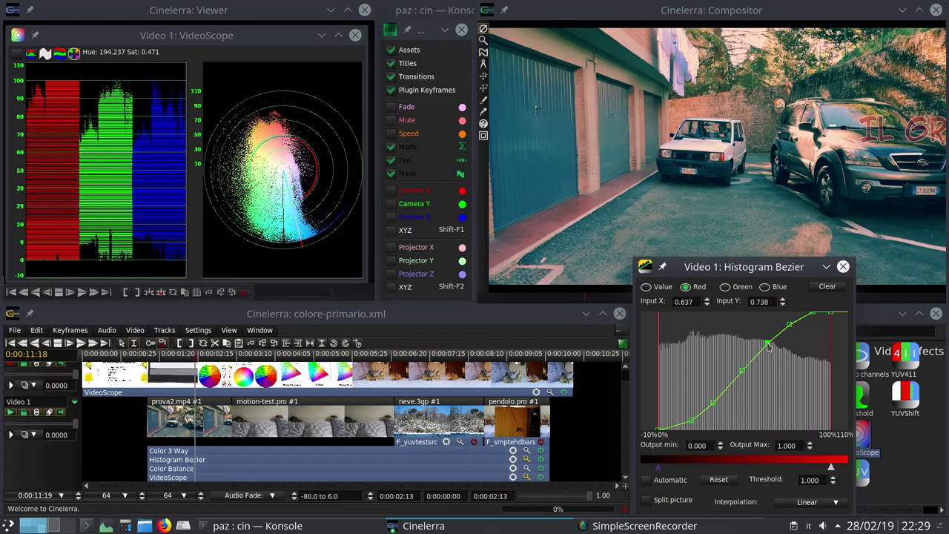
pyautogui.click(719, 480)
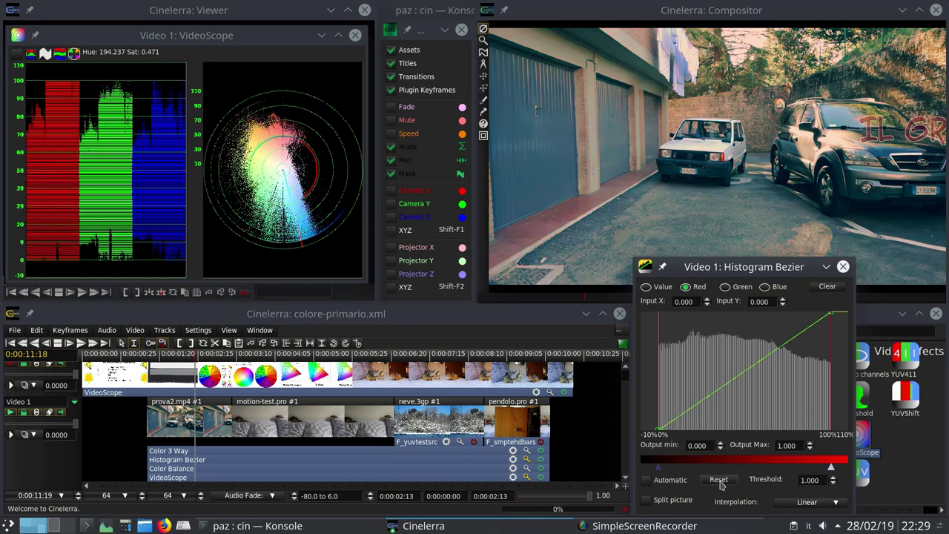
# - Try adding upper points to the Red curve, moving one to about X 0.697 and Y 0.812, and reset the curve
pyautogui.click(771, 358)
pyautogui.click(801, 334)
pyautogui.moveTo(771, 358); pyautogui.dragTo(771, 326)
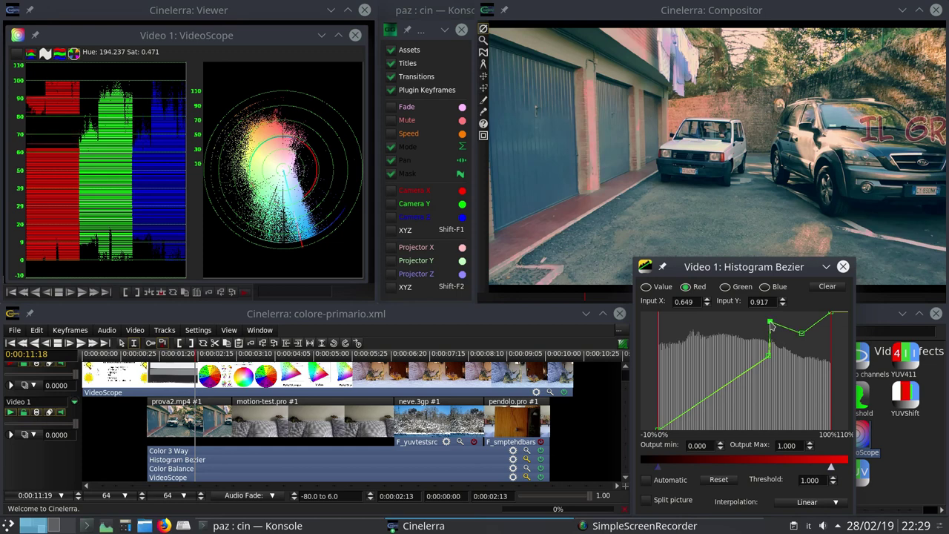
pyautogui.moveTo(774, 332); pyautogui.dragTo(777, 335)
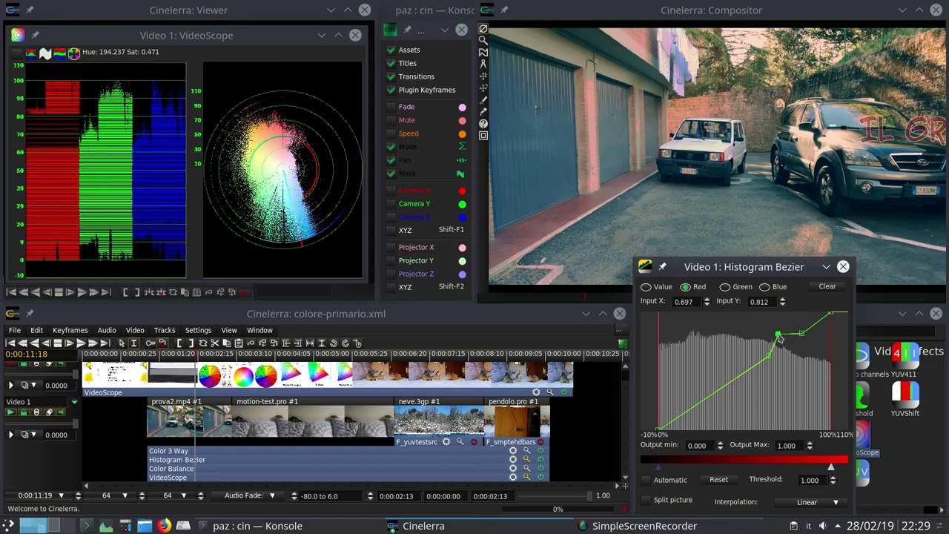
pyautogui.click(718, 479)
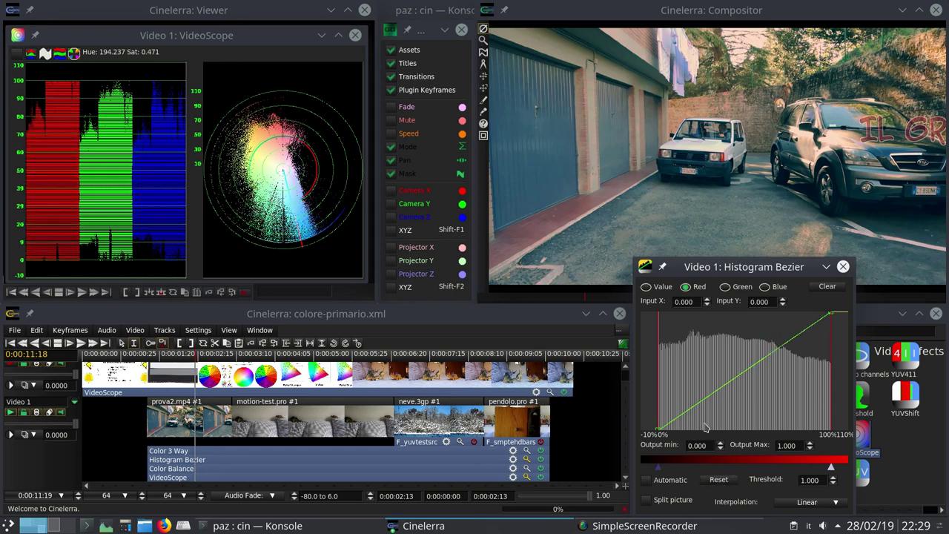
# - Try anchoring the Red curve's shadows and highlights with points while raising the midtones between them, and reset the curve
pyautogui.click(697, 404)
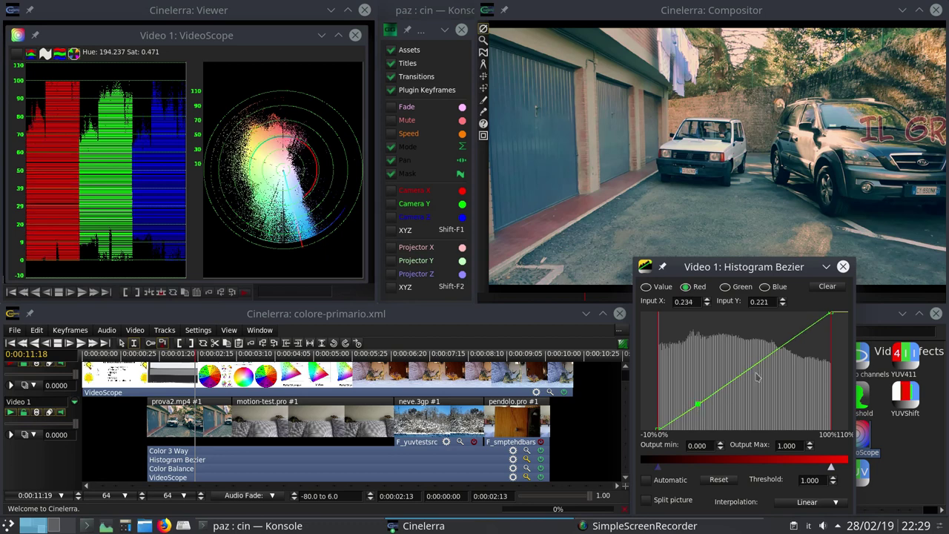
pyautogui.click(803, 334)
pyautogui.click(753, 365)
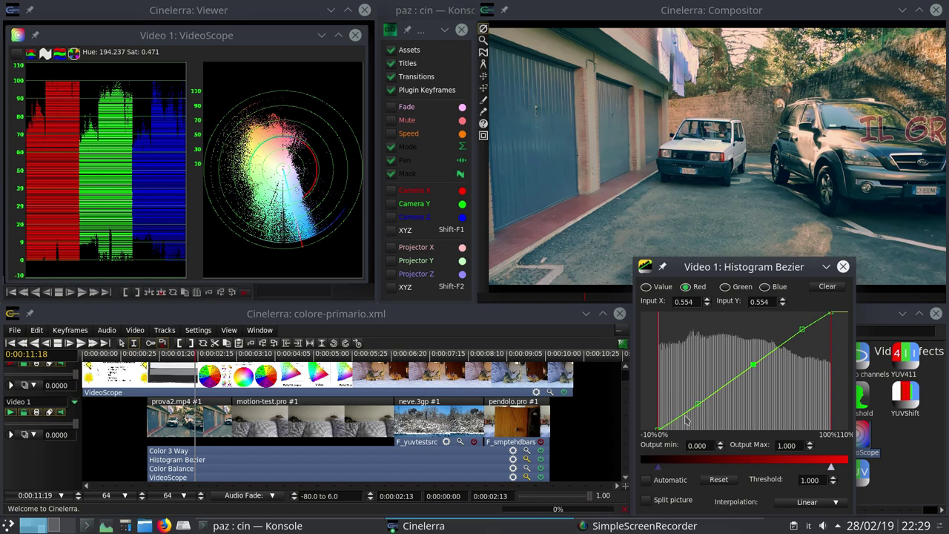
pyautogui.moveTo(753, 365); pyautogui.dragTo(760, 332)
pyautogui.moveTo(726, 376); pyautogui.dragTo(726, 383)
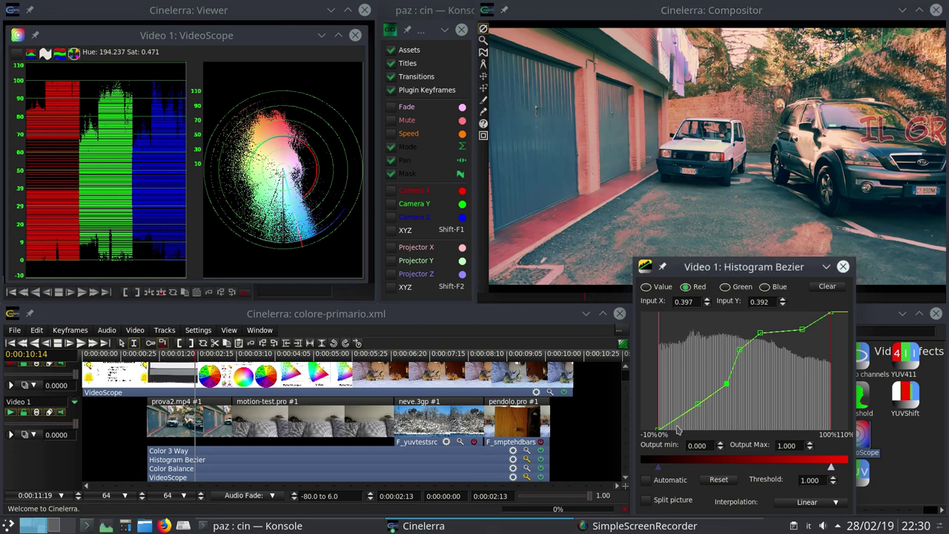
pyautogui.click(717, 480)
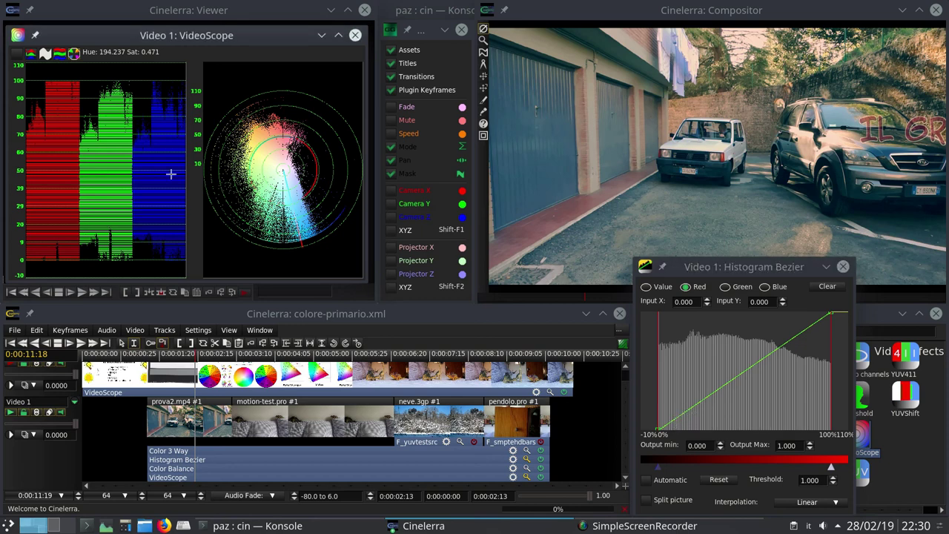
# - Try raising the Red curve at about 0.549 to 0.654 and the Green curve at about 0.623 to 0.750, and reset Histogram Bezier
pyautogui.click(117, 83)
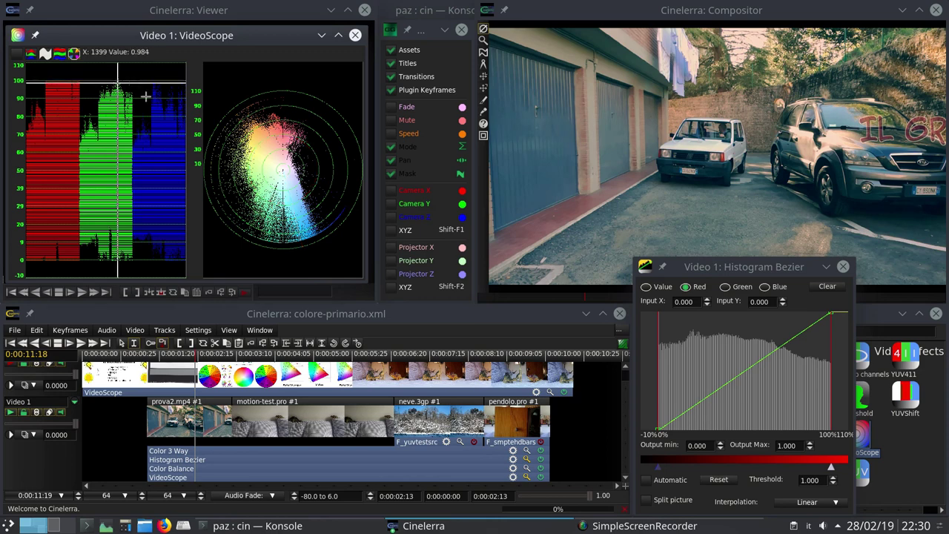
pyautogui.moveTo(764, 363)
pyautogui.mouseDown()
pyautogui.moveTo(753, 338)
pyautogui.moveTo(751, 362)
pyautogui.moveTo(754, 354)
pyautogui.mouseUp()
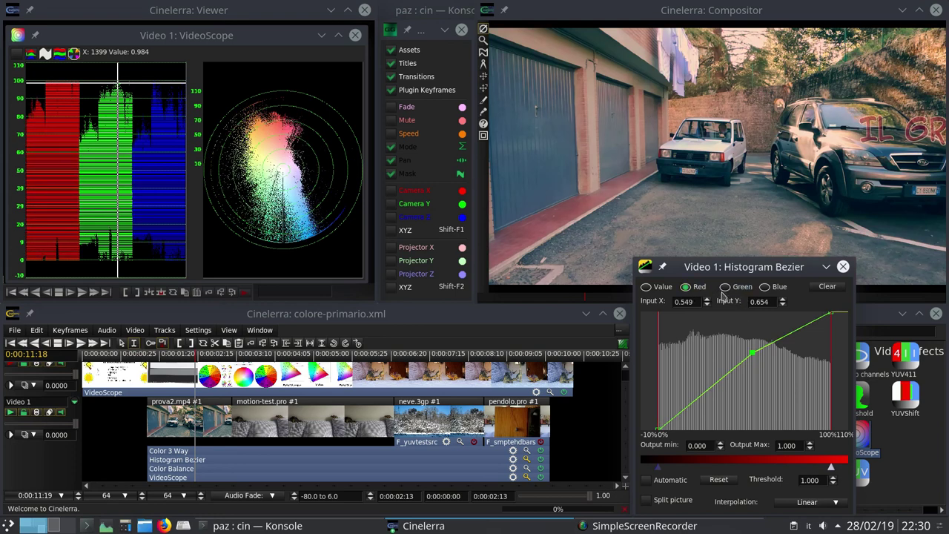
pyautogui.click(737, 288)
pyautogui.click(759, 364)
pyautogui.moveTo(760, 365); pyautogui.dragTo(768, 347)
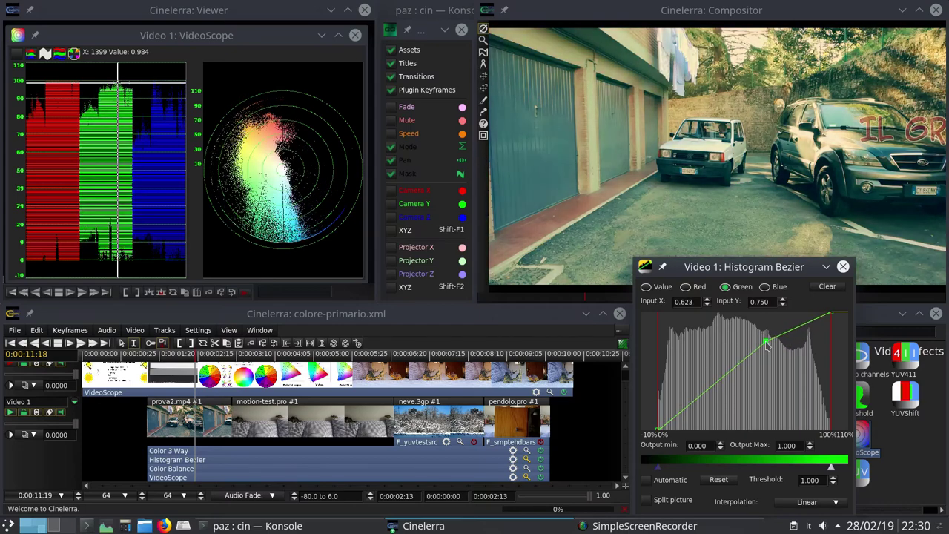
pyautogui.click(719, 479)
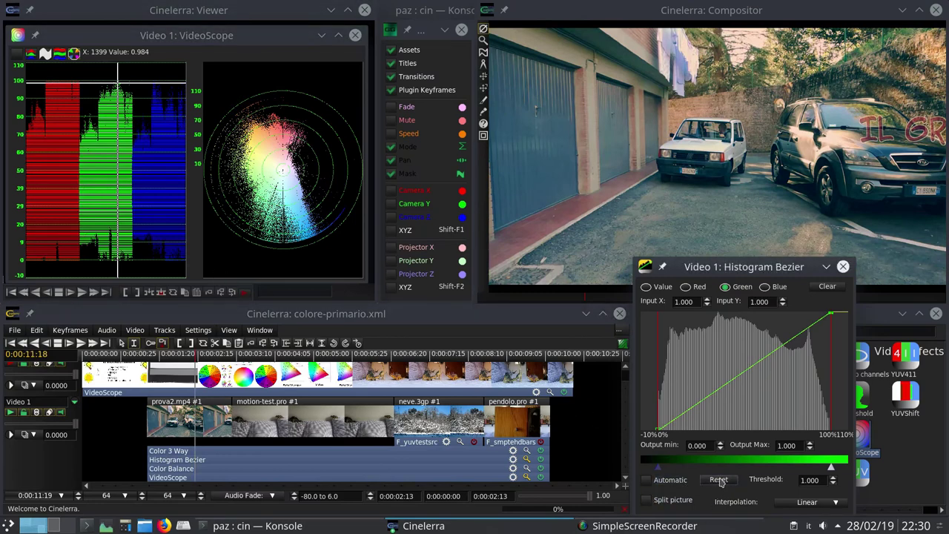
# - Switch Histogram Bezier to Red, and probe the red peak and the 60 level in the motion-test.pro clip's RGB parade
pyautogui.click(686, 287)
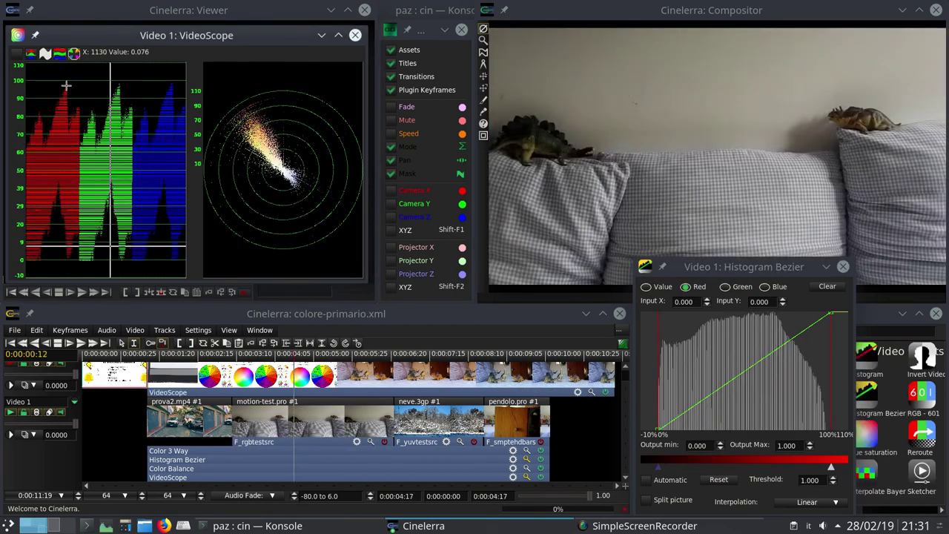
pyautogui.click(65, 88)
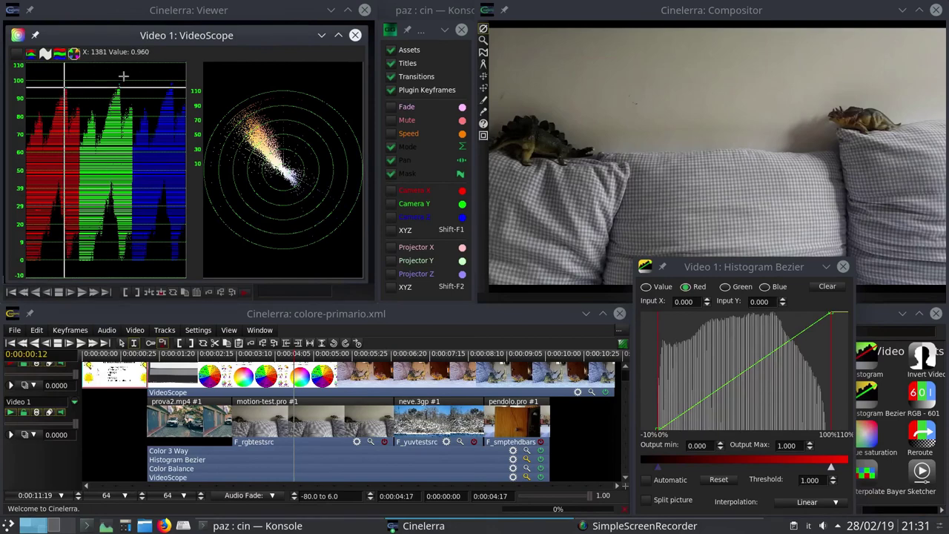
pyautogui.click(80, 152)
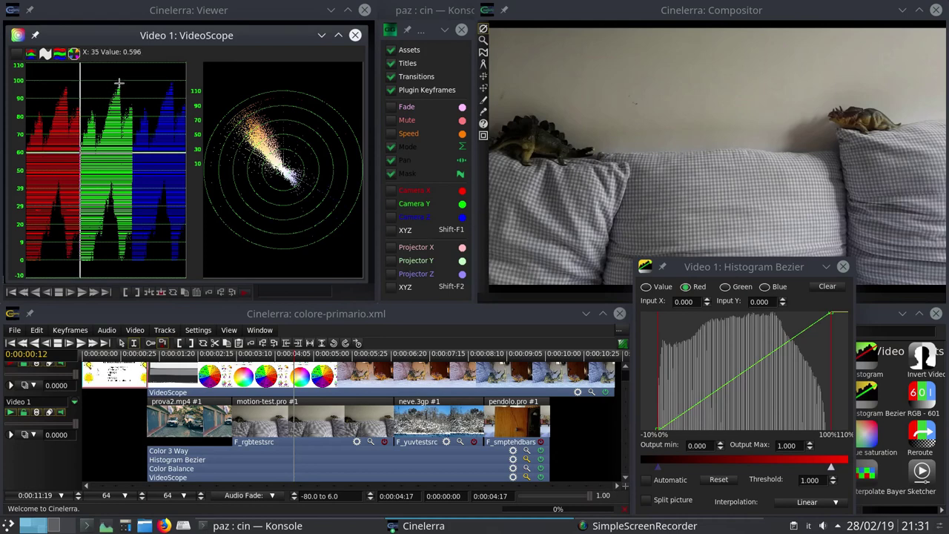
# - Probe the green peak in the VideoScope's RGB parade and try editing the Input X of an upper Red curve point
pyautogui.click(118, 83)
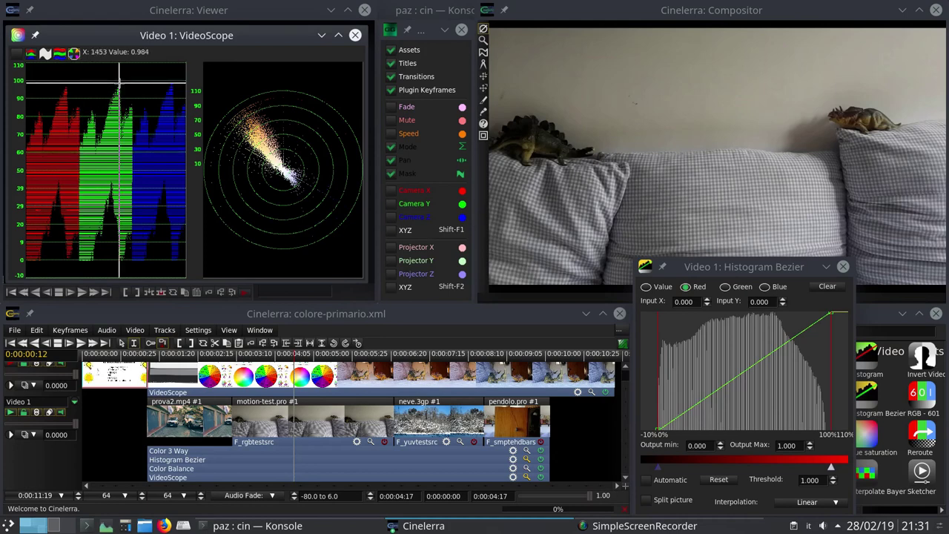
pyautogui.click(120, 81)
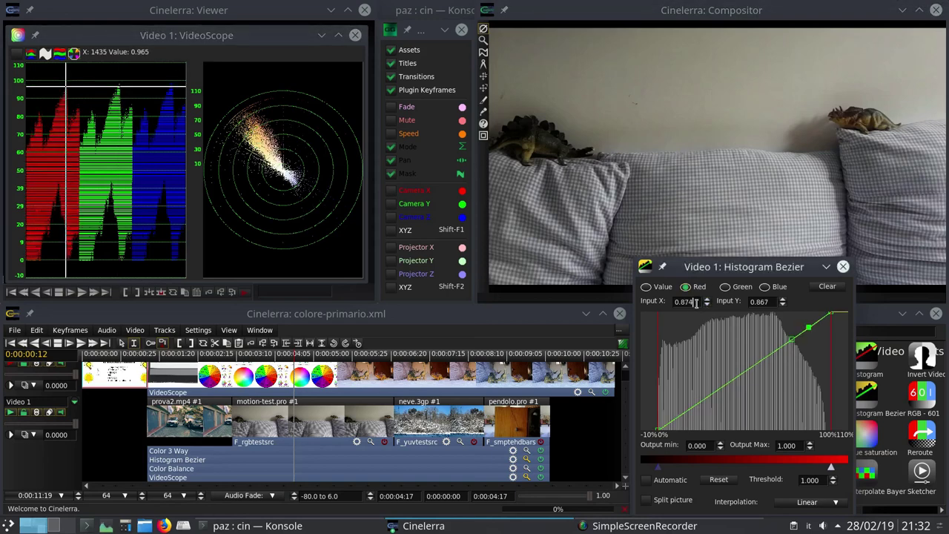
pyautogui.moveTo(696, 303); pyautogui.dragTo(683, 301)
pyautogui.write('9')
pyautogui.press('Delete')
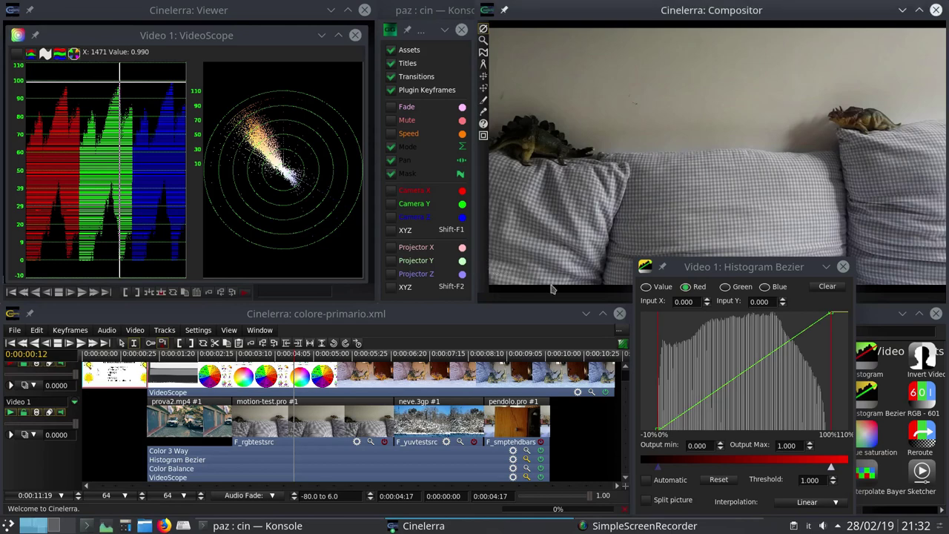
# - Add Red curve points at about X 0.774, Y 0.767 and X 0.874, Y 0.867, and set the upper point's Input X to 0.965
pyautogui.click(792, 340)
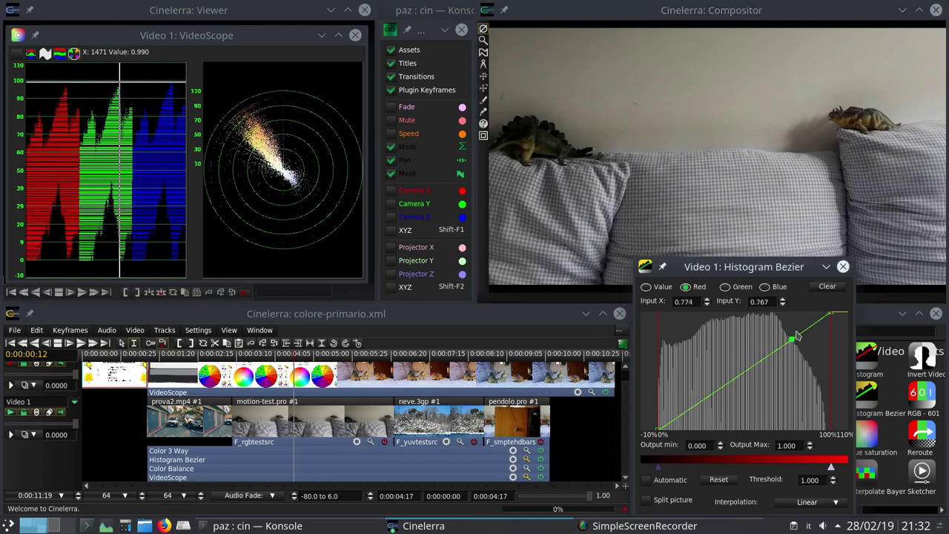
pyautogui.click(809, 327)
pyautogui.tripleClick(696, 302)
pyautogui.write('0.965')
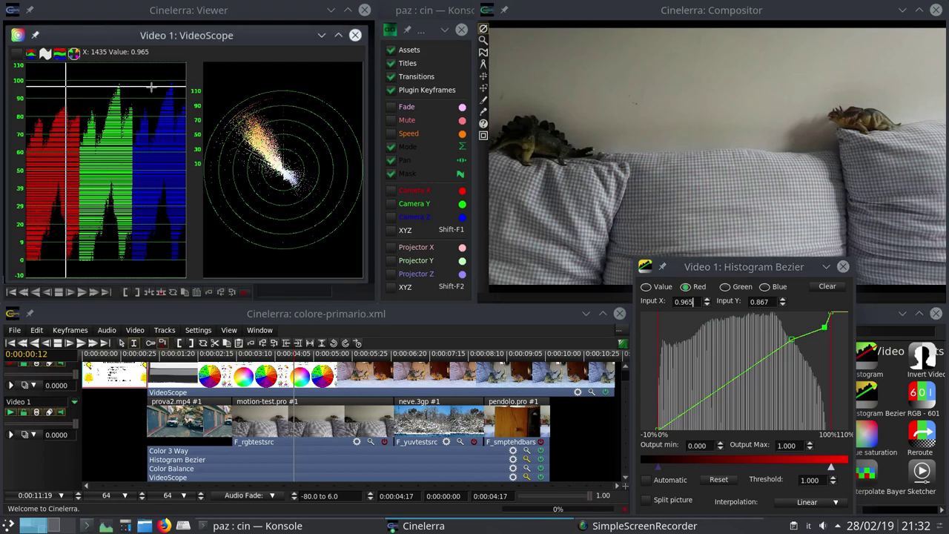
# - Probe the green peak in the RGB parade and set the upper Red curve point's Input Y to 0.987
pyautogui.click(119, 82)
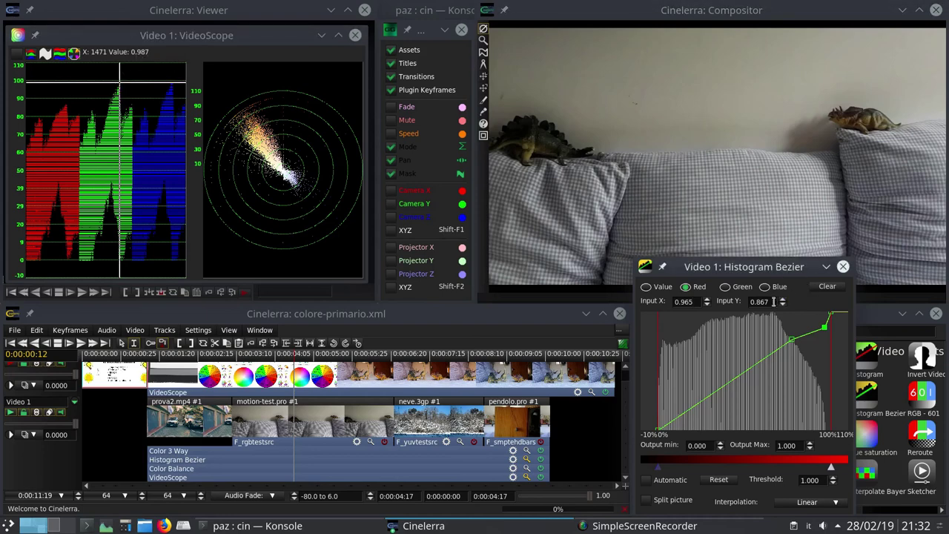
pyautogui.moveTo(765, 301); pyautogui.dragTo(756, 299)
pyautogui.write('987')
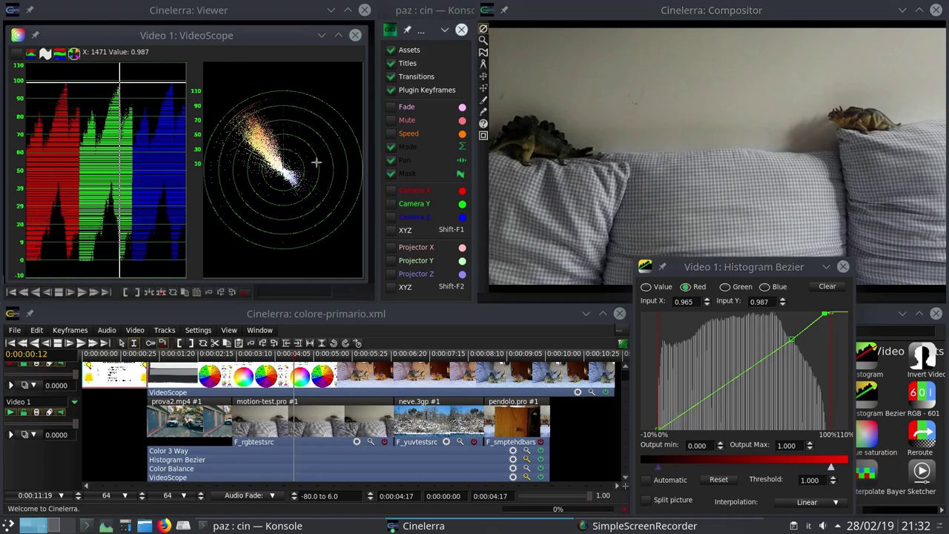
pyautogui.click(91, 108)
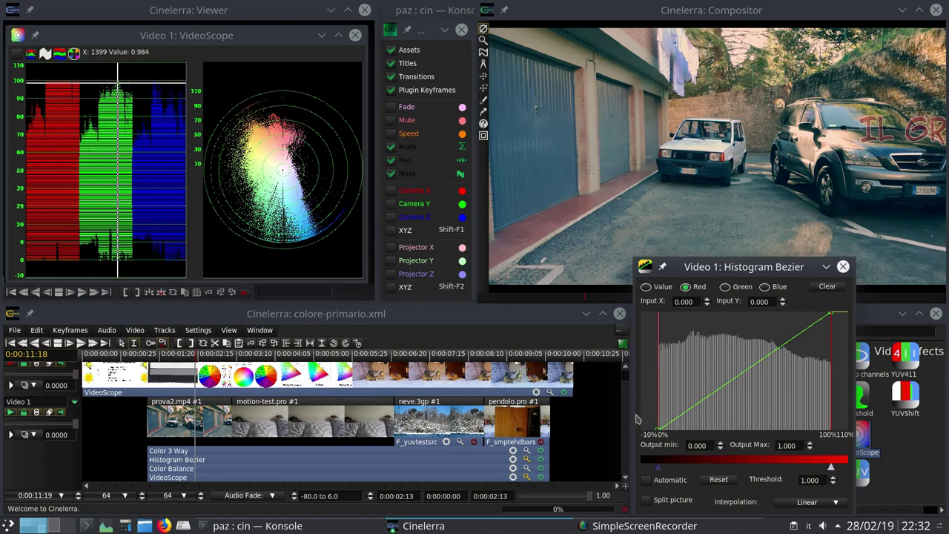
# - Open Color 3 Way beside Histogram Bezier and compare the Green, Blue and Red channel histograms of the prova2.mp4 clip
pyautogui.click(526, 450)
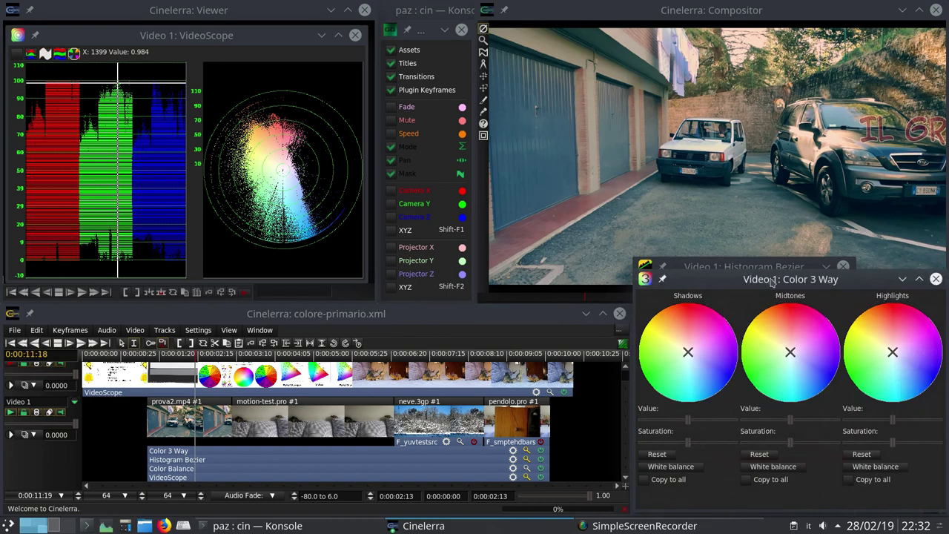
pyautogui.moveTo(764, 280); pyautogui.dragTo(472, 55)
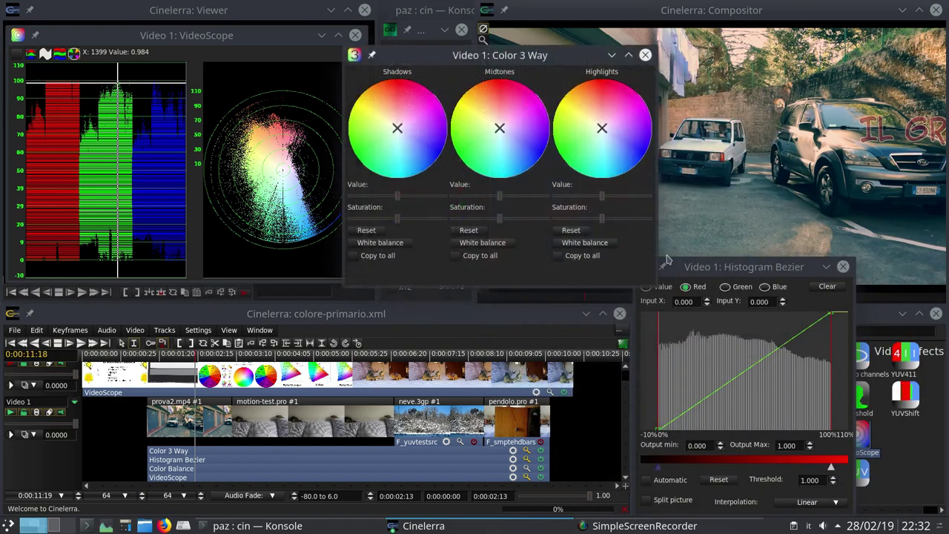
pyautogui.click(729, 287)
pyautogui.click(766, 287)
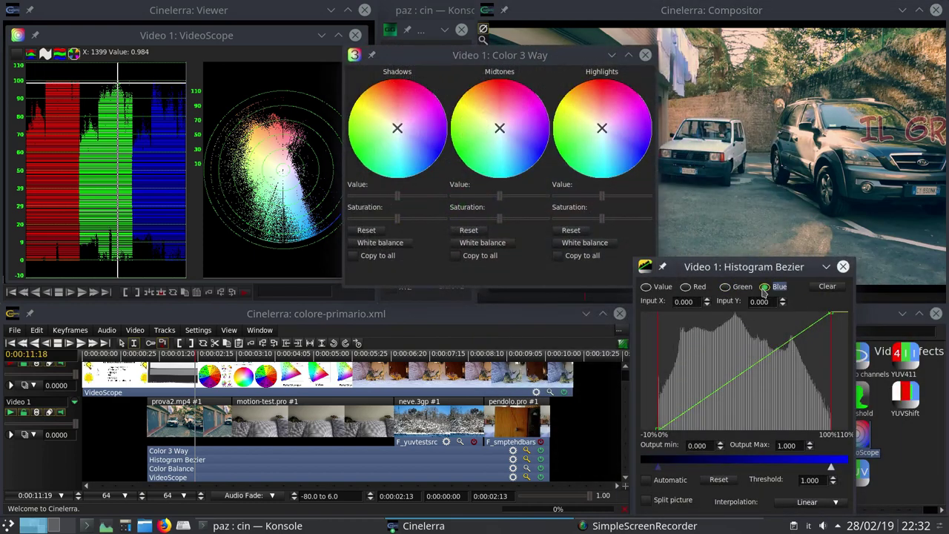
pyautogui.click(686, 288)
pyautogui.click(724, 288)
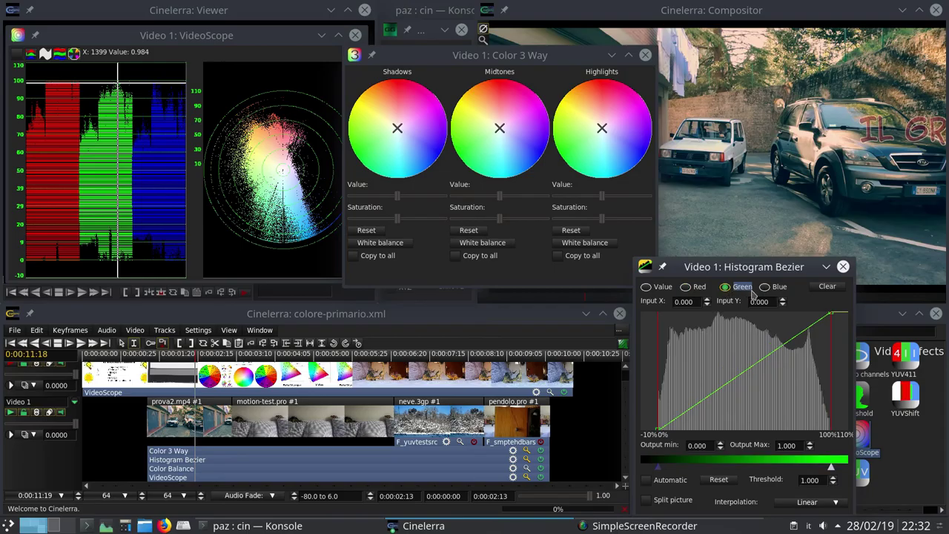
pyautogui.click(764, 287)
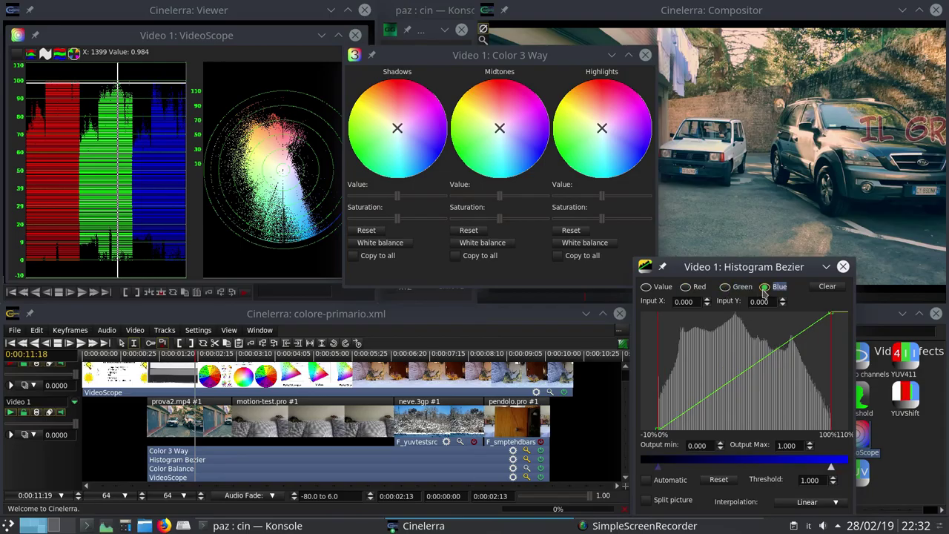
# - Try bending the Red curve's midtones with several points, one at about X 0.420 and Y 0.454, and reset Histogram Bezier
pyautogui.click(686, 287)
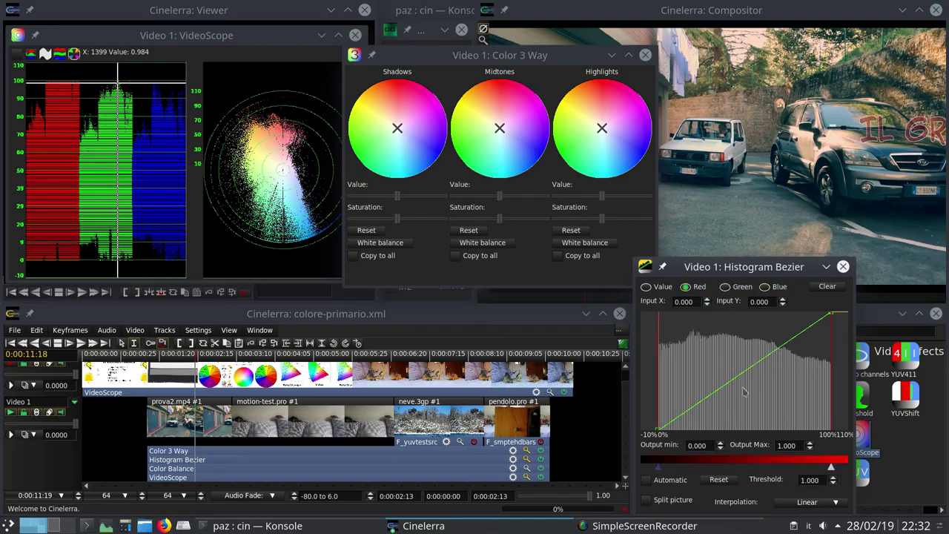
pyautogui.moveTo(723, 389)
pyautogui.mouseDown()
pyautogui.moveTo(704, 364)
pyautogui.moveTo(714, 377)
pyautogui.moveTo(737, 357)
pyautogui.moveTo(728, 363)
pyautogui.moveTo(732, 380)
pyautogui.mouseUp()
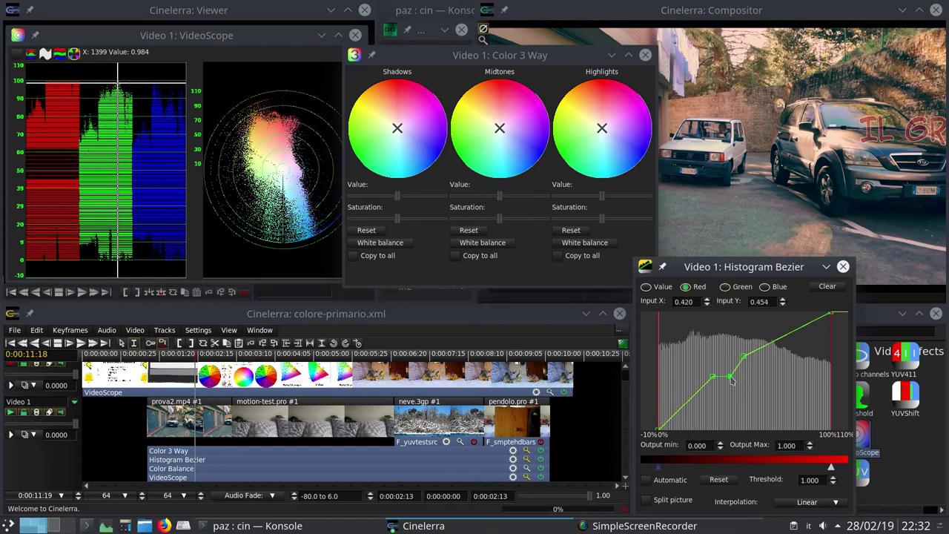
pyautogui.click(723, 481)
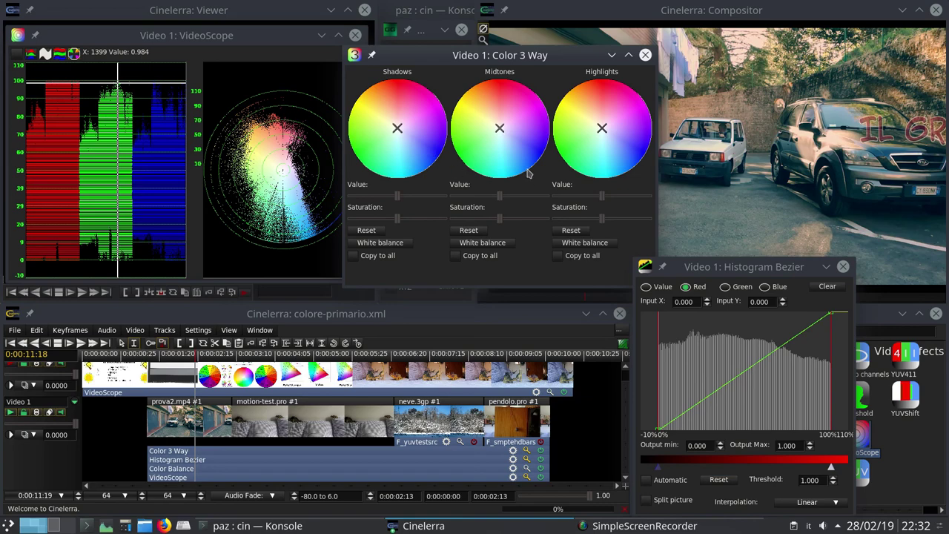
# - Try shifting the Color 3 Way shadows toward cyan, reset them, and close the Color 3 Way and Histogram Bezier windows
pyautogui.moveTo(398, 129)
pyautogui.mouseDown()
pyautogui.moveTo(397, 147)
pyautogui.moveTo(396, 132)
pyautogui.mouseUp()
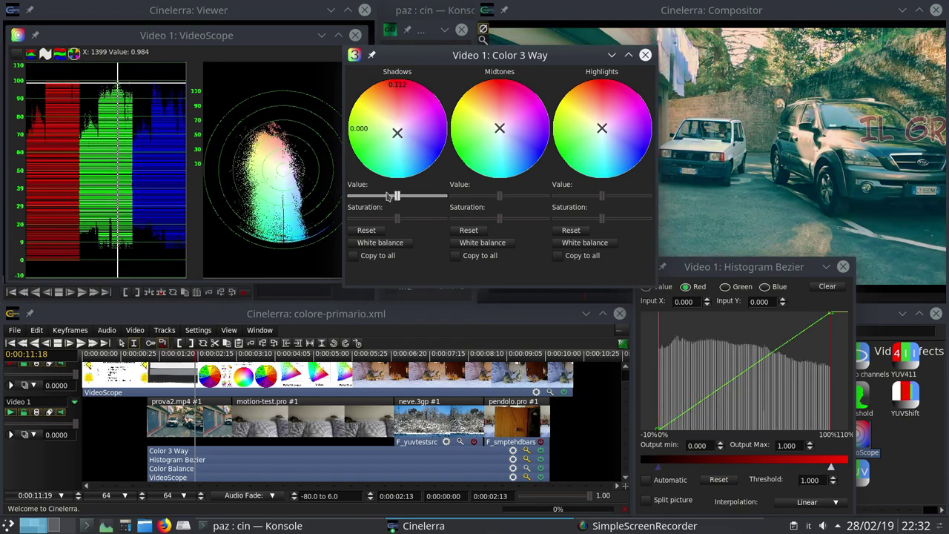
pyautogui.click(366, 230)
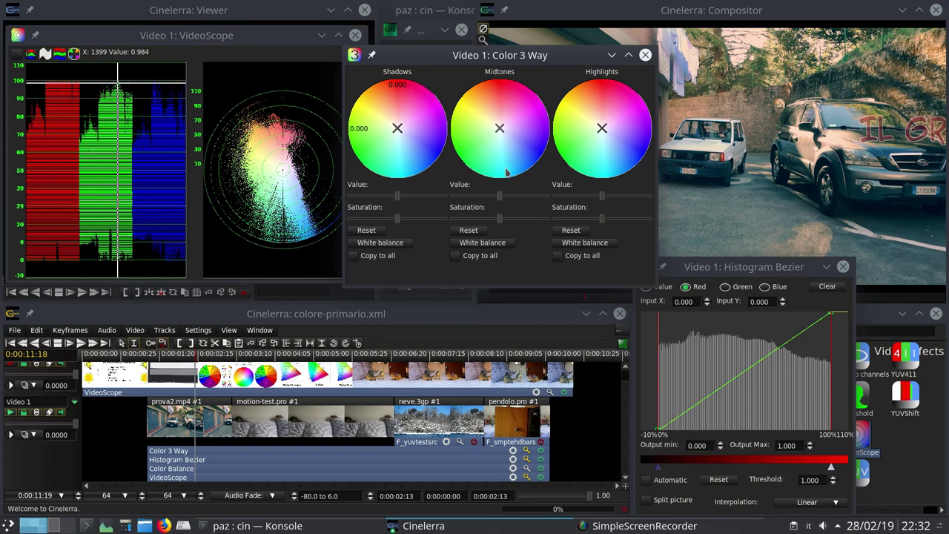
pyautogui.click(645, 55)
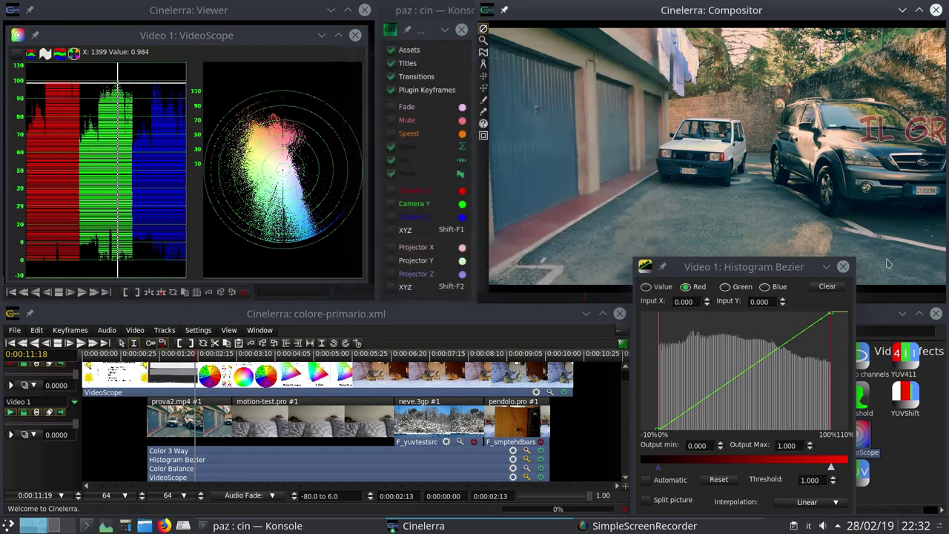
pyautogui.click(843, 267)
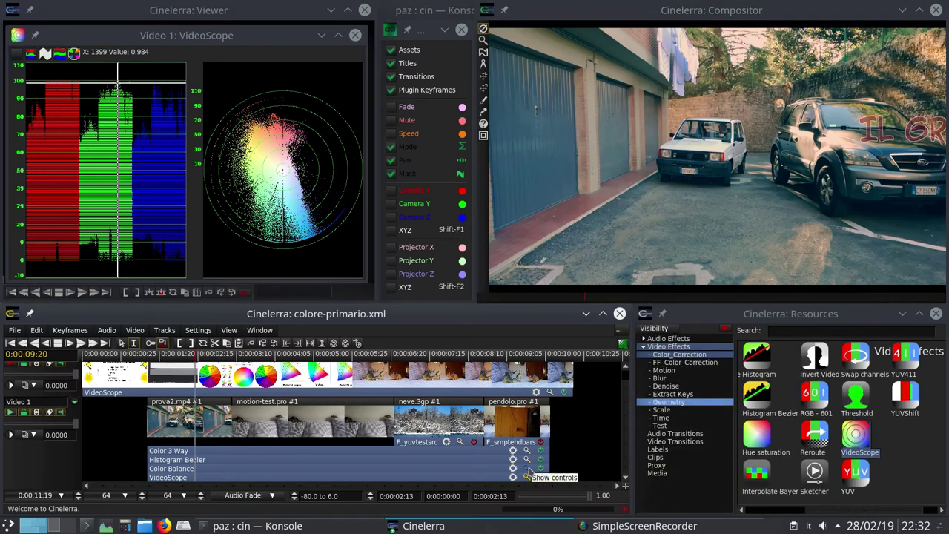
# - Open the Color Balance controls, enable Preserve luminosity and turn off Lock parameters
pyautogui.click(527, 469)
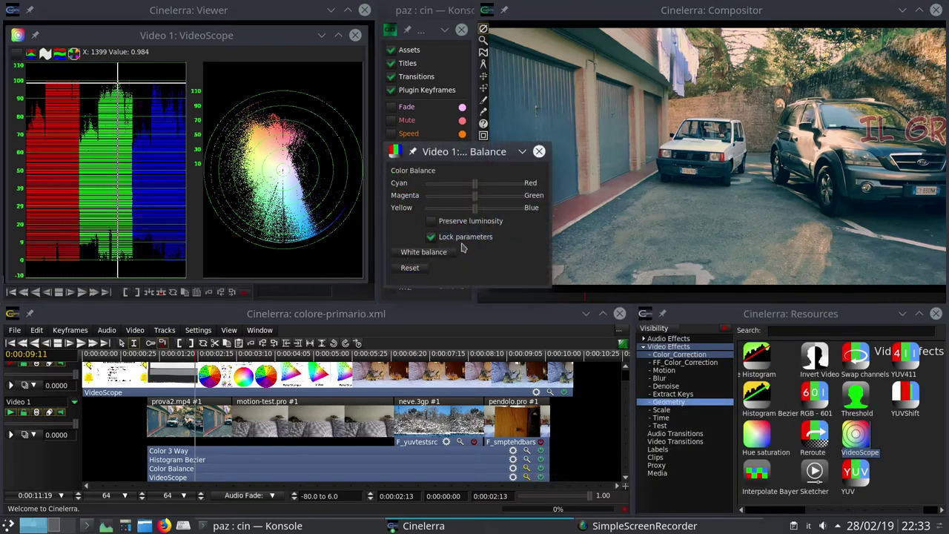
pyautogui.click(432, 221)
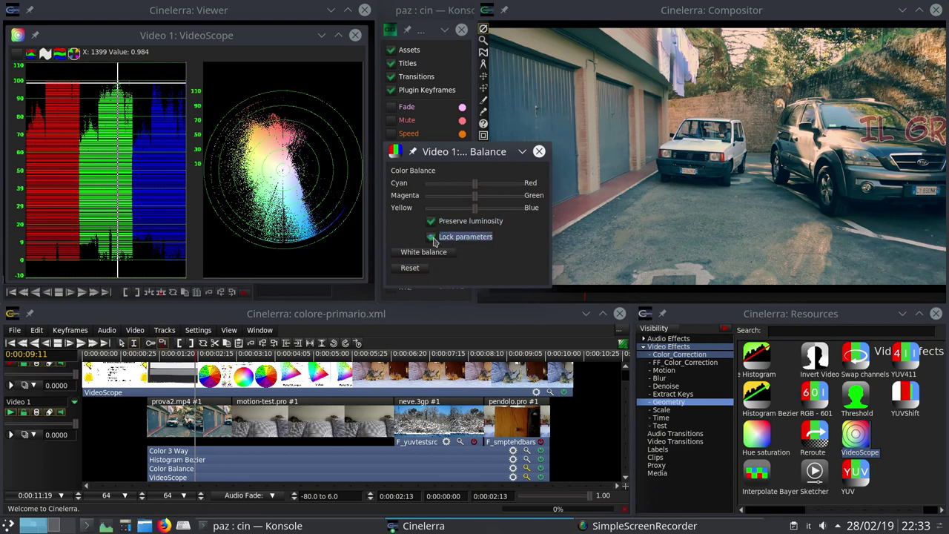
pyautogui.click(431, 236)
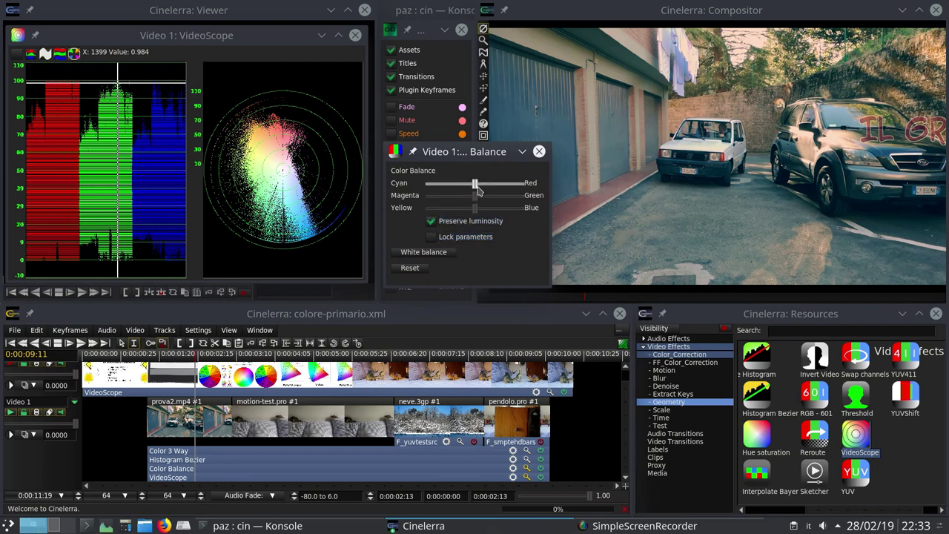
# - Try pushing the Cyan–Red balance toward red to about 1.57, turn off Preserve luminosity, and reset and close Color Balance
pyautogui.moveTo(475, 183); pyautogui.dragTo(491, 189)
pyautogui.moveTo(496, 190); pyautogui.dragTo(478, 196)
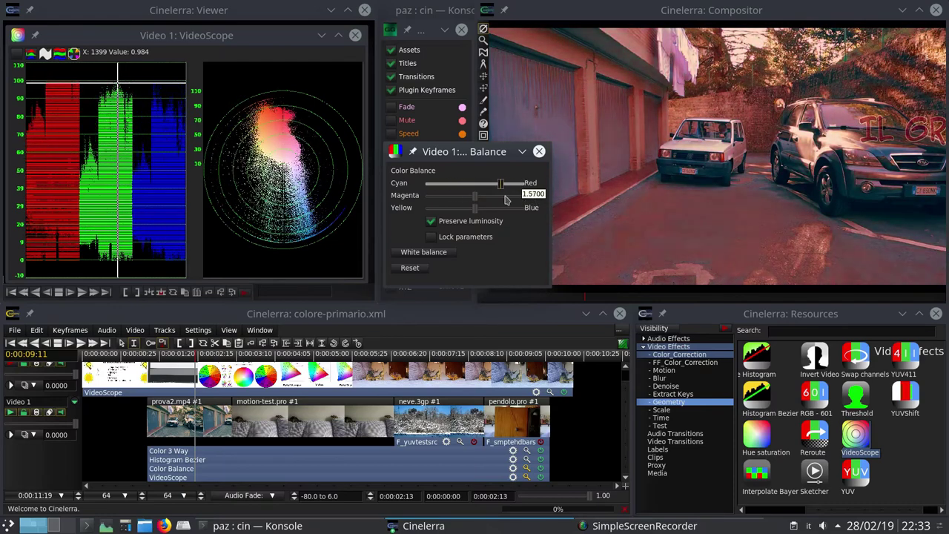
pyautogui.click(431, 221)
pyautogui.click(413, 267)
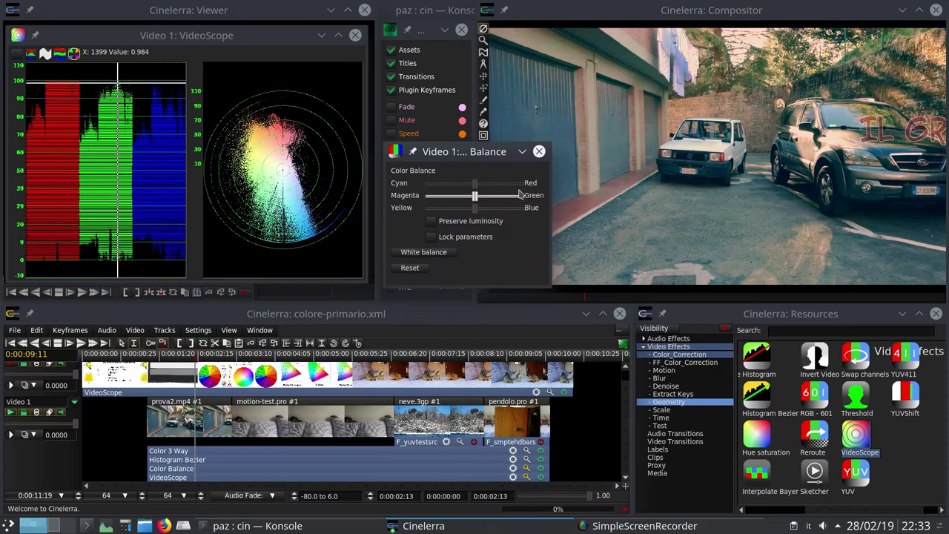
pyautogui.click(539, 151)
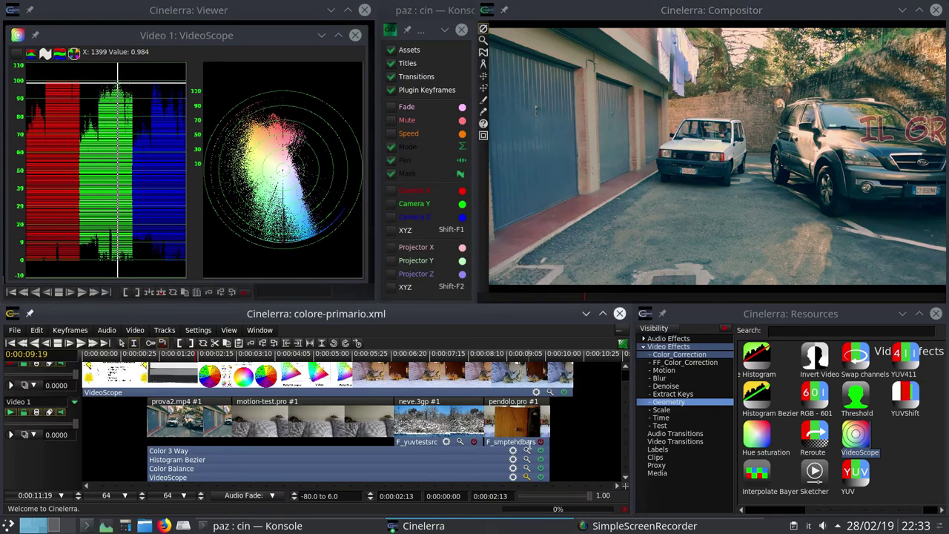
# - Reopen Color 3 Way clear of the scopes and probe hue and saturation around the centre and edge of the vectorscope
pyautogui.click(527, 450)
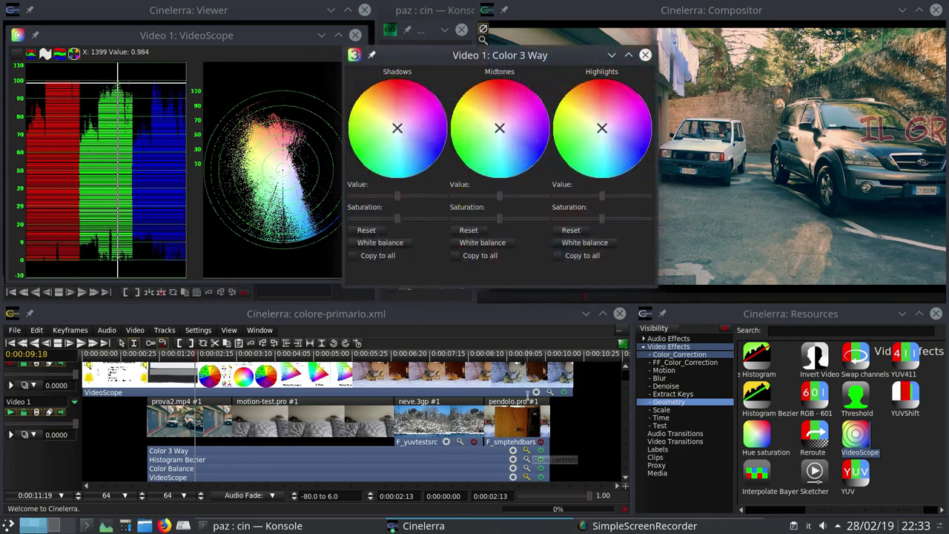
pyautogui.moveTo(491, 35); pyautogui.dragTo(767, 263)
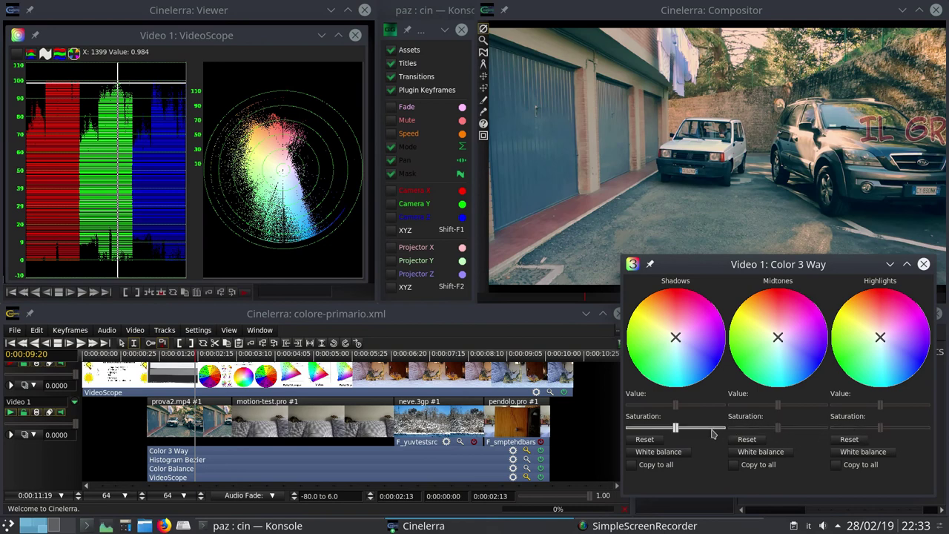
pyautogui.click(317, 243)
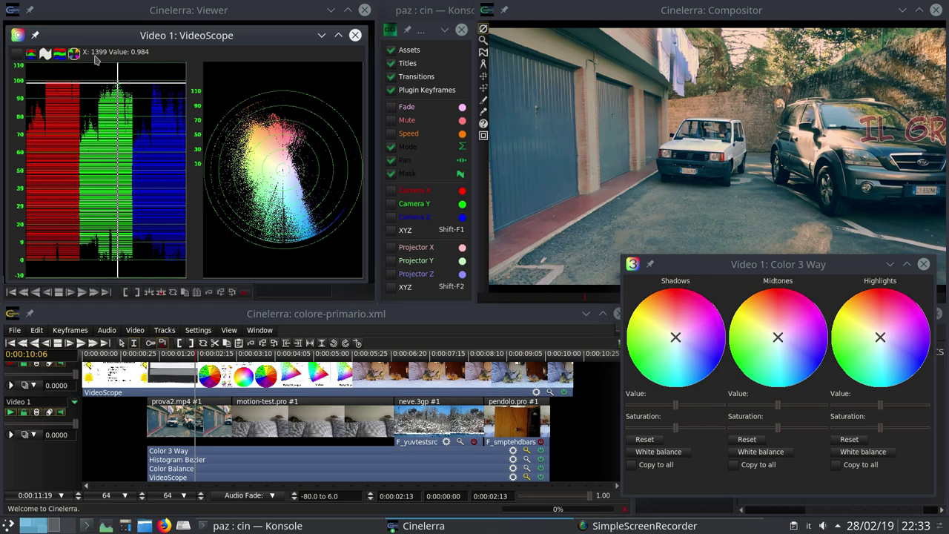
pyautogui.moveTo(276, 163)
pyautogui.mouseDown()
pyautogui.moveTo(280, 156)
pyautogui.moveTo(294, 191)
pyautogui.mouseUp()
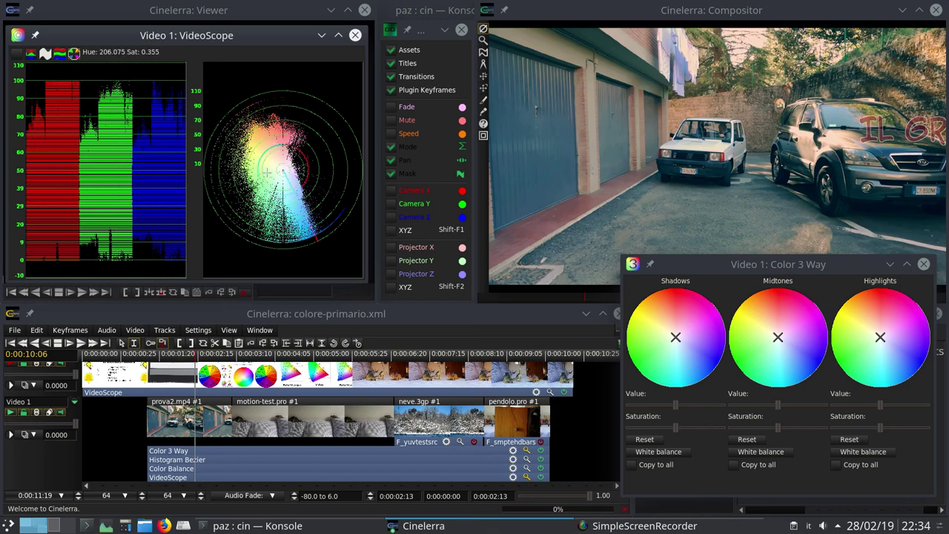
pyautogui.moveTo(284, 173)
pyautogui.mouseDown()
pyautogui.moveTo(304, 185)
pyautogui.moveTo(273, 144)
pyautogui.moveTo(272, 158)
pyautogui.moveTo(282, 155)
pyautogui.mouseUp()
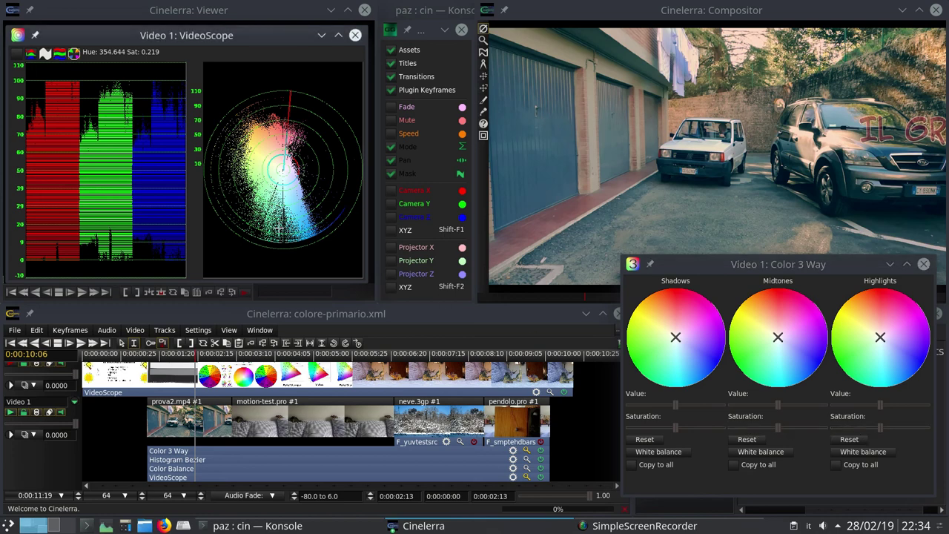
# - Try changing the Saturation of the shadows, highlights (down to about -0.306) and midtones in Color 3 Way, resetting each range
pyautogui.moveTo(676, 430)
pyautogui.mouseDown()
pyautogui.moveTo(654, 429)
pyautogui.moveTo(663, 428)
pyautogui.mouseUp()
pyautogui.click(645, 441)
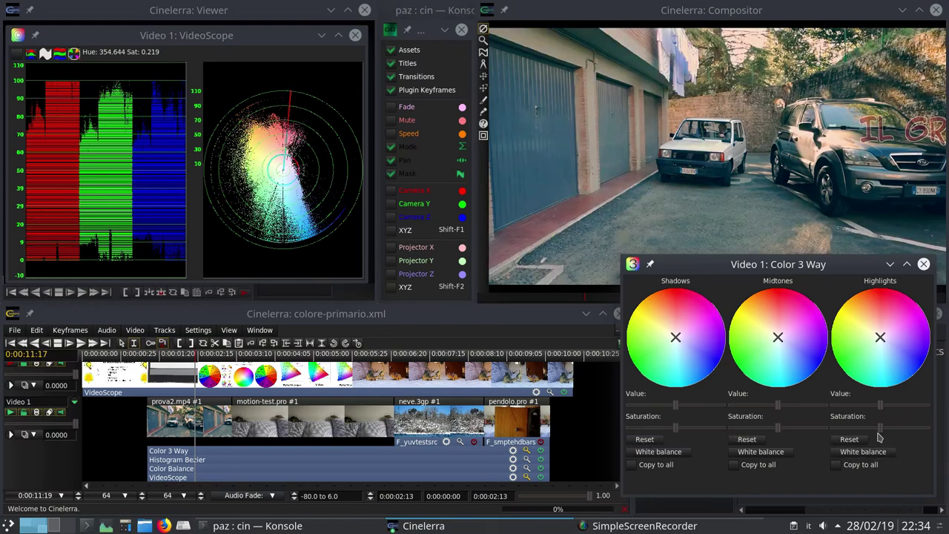
pyautogui.moveTo(880, 428)
pyautogui.mouseDown()
pyautogui.moveTo(846, 431)
pyautogui.moveTo(866, 431)
pyautogui.mouseUp()
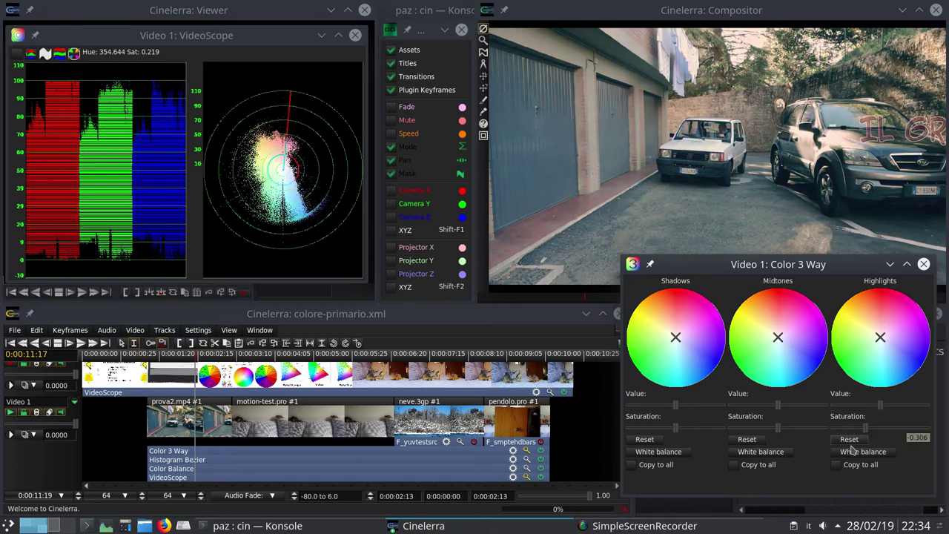
pyautogui.click(848, 439)
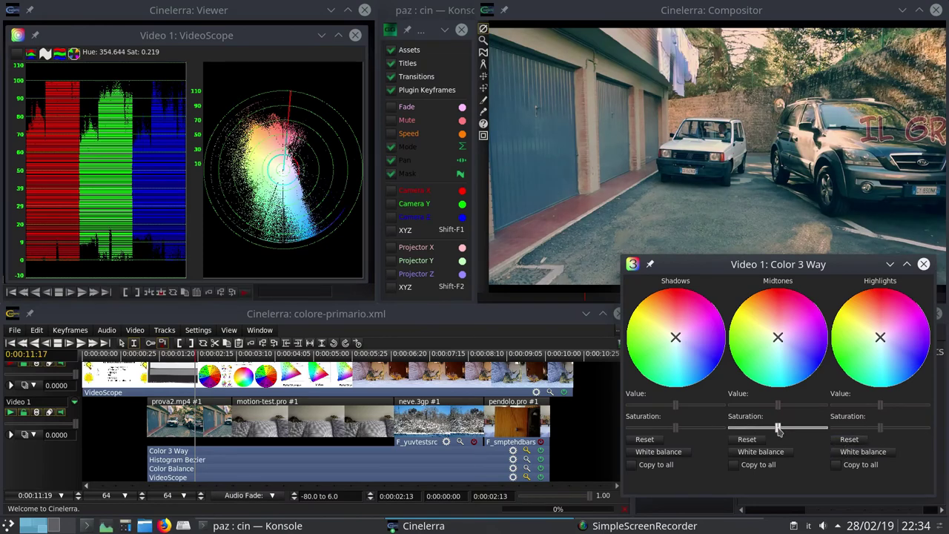
pyautogui.moveTo(777, 430)
pyautogui.mouseDown()
pyautogui.moveTo(804, 433)
pyautogui.moveTo(752, 430)
pyautogui.moveTo(782, 431)
pyautogui.mouseUp()
pyautogui.click(751, 442)
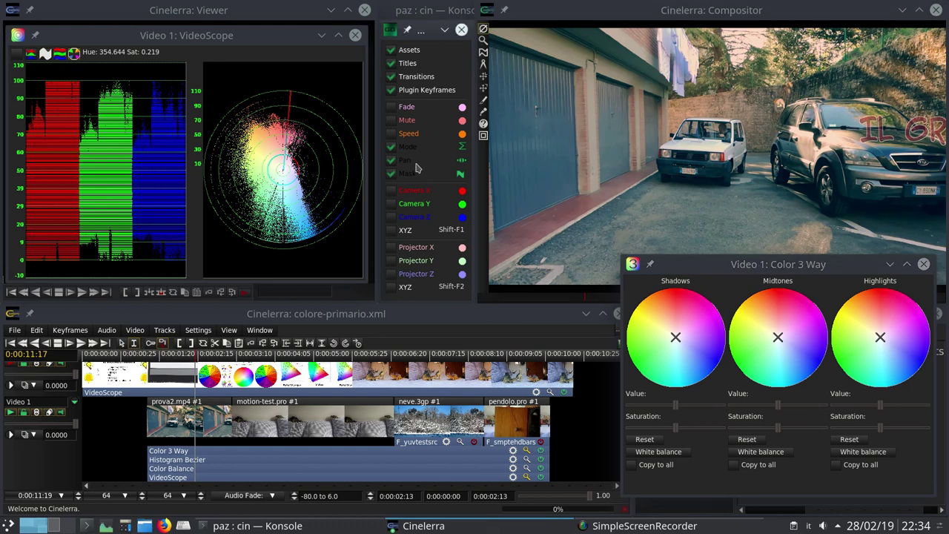
# - Close the VideoScope window and reopen it from the Video 1 track to clear the hue and saturation probe
pyautogui.click(355, 35)
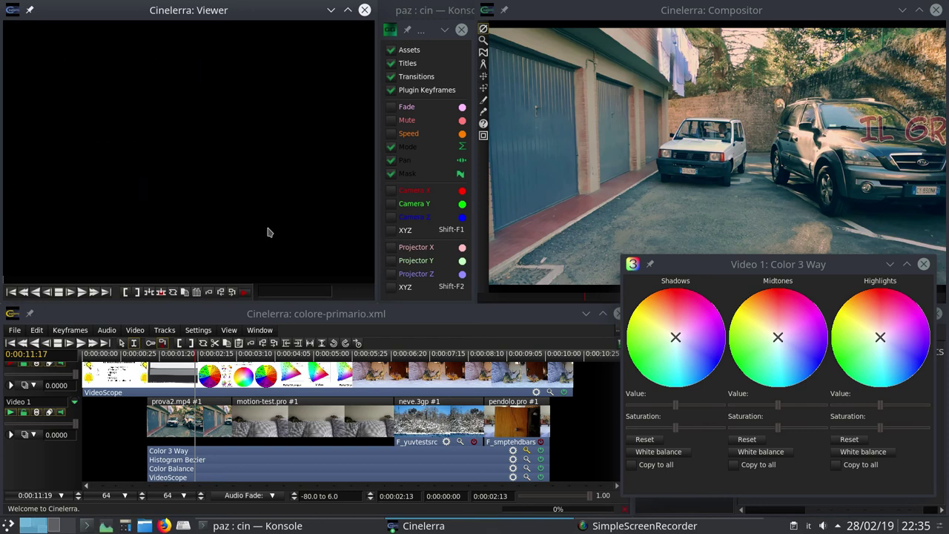
pyautogui.click(623, 252)
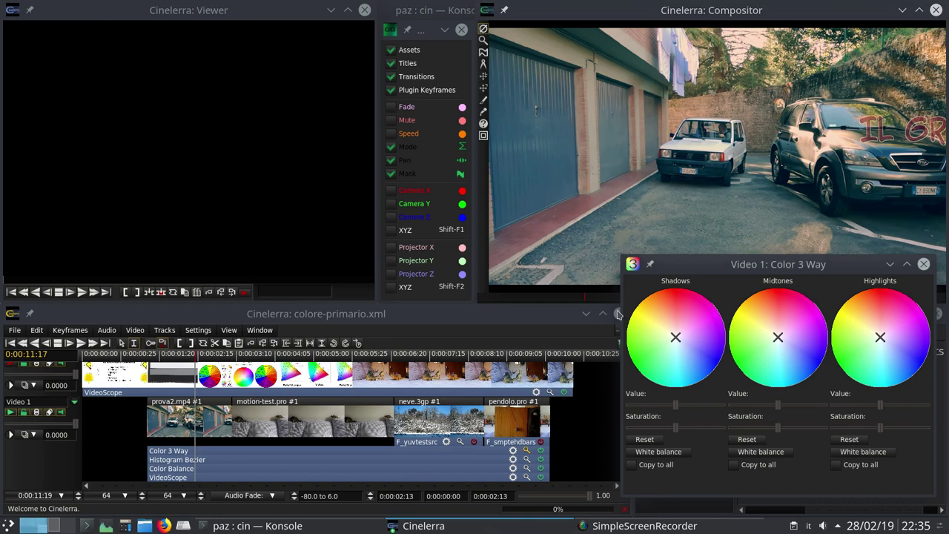
pyautogui.click(527, 477)
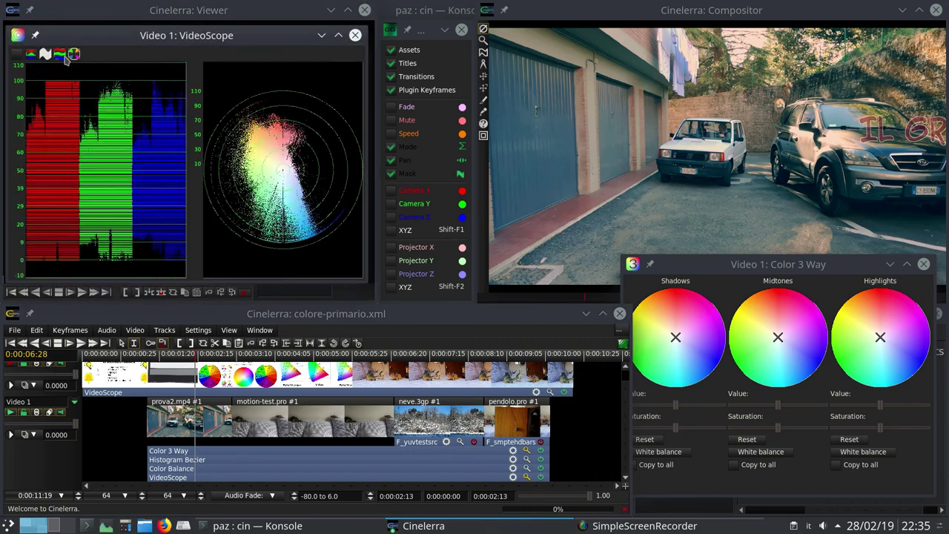
# - Try lowering the shadows' Value and raising the highlights' Value to about 0.465 in Color 3 Way, resetting both ranges
pyautogui.click(830, 194)
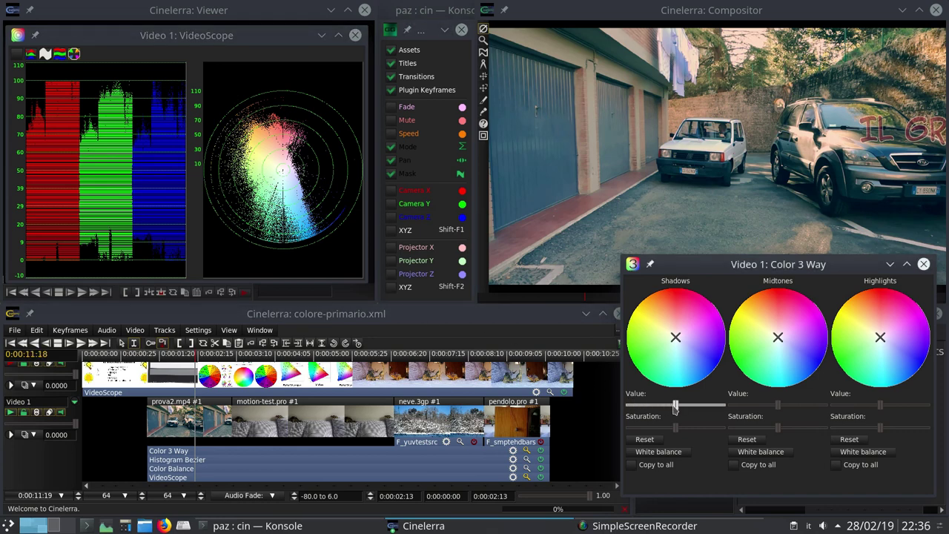
pyautogui.moveTo(675, 407); pyautogui.dragTo(651, 407)
pyautogui.moveTo(880, 405); pyautogui.dragTo(902, 407)
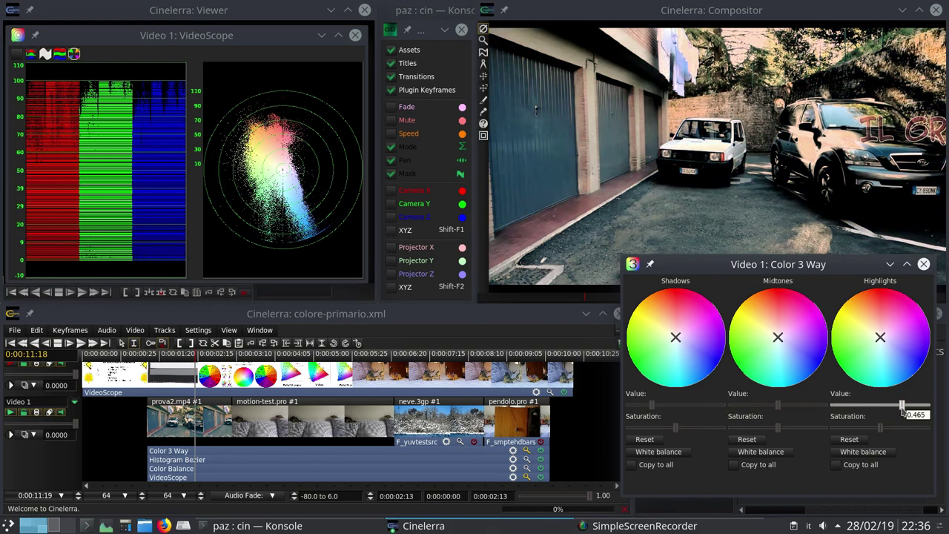
pyautogui.click(851, 440)
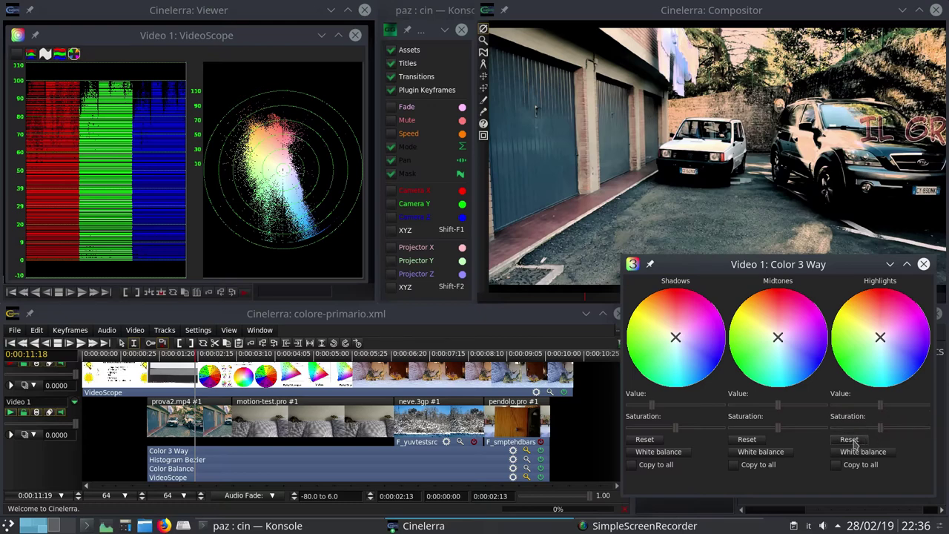
pyautogui.click(642, 440)
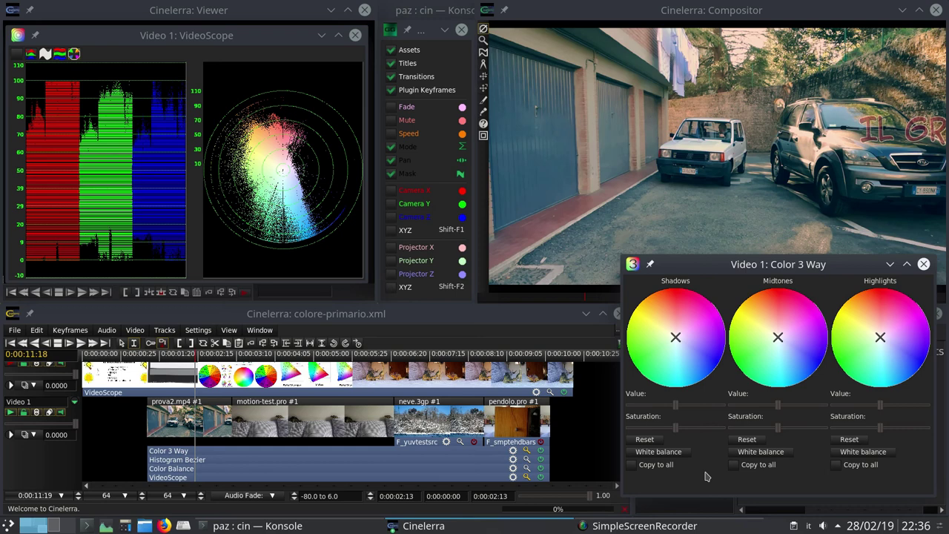
# - Move the playhead to the pendolo.pro clip at about 0:00:09:12 and close the VideoScope and Color 3 Way windows
pyautogui.click(356, 36)
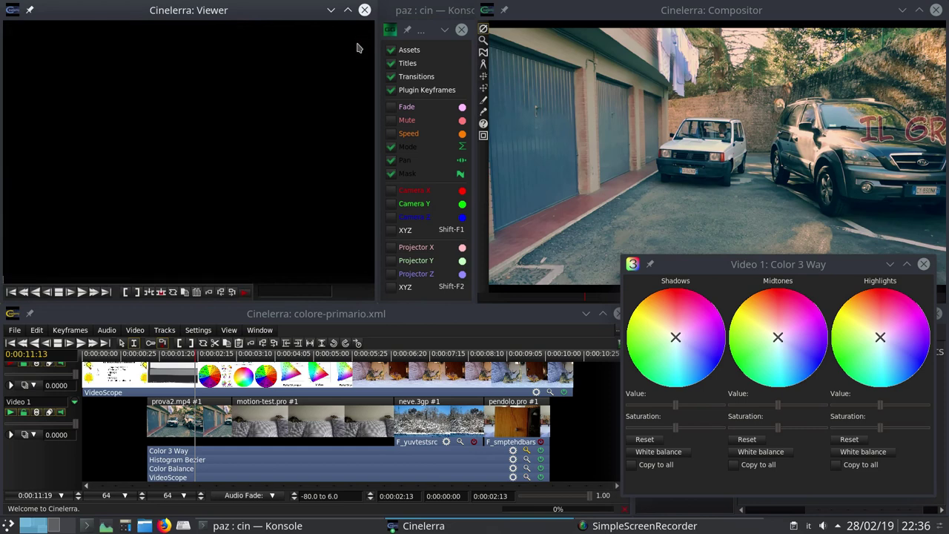
pyautogui.click(515, 401)
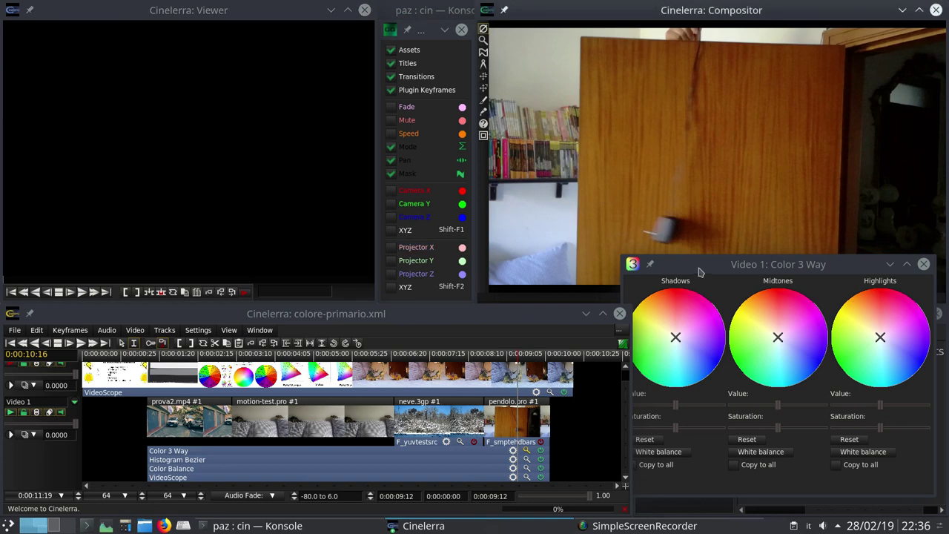
pyautogui.moveTo(711, 261); pyautogui.dragTo(710, 294)
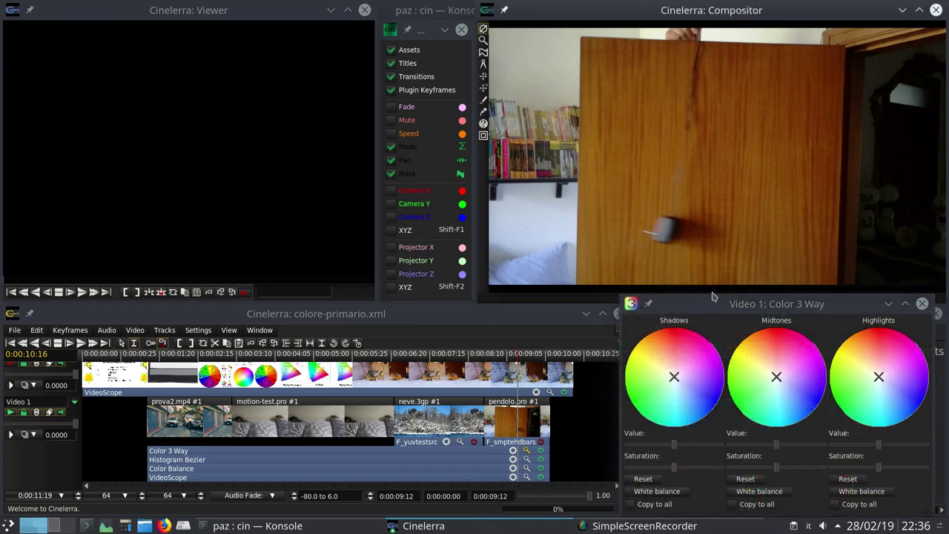
pyautogui.click(921, 305)
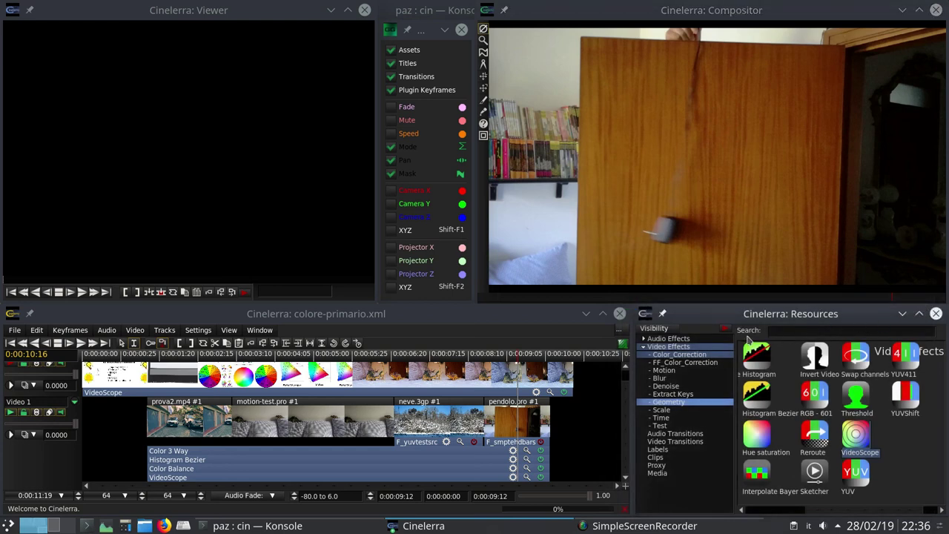